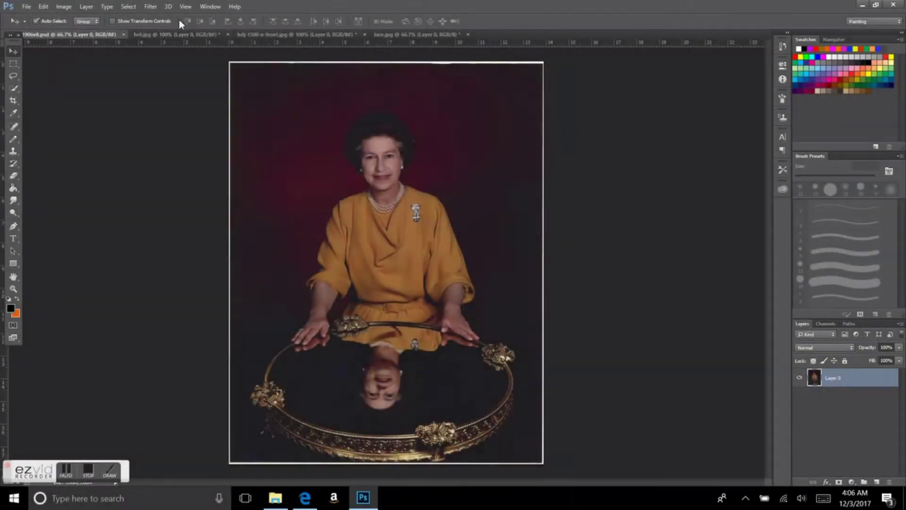
# - Select the whole gold turntables-and-mixer unit with one Quick Selection drag
pyautogui.moveTo(187, 310)
pyautogui.mouseDown()
pyautogui.moveTo(312, 191)
pyautogui.moveTo(441, 212)
pyautogui.moveTo(476, 198)
pyautogui.moveTo(197, 323)
pyautogui.moveTo(162, 209)
pyautogui.mouseUp()
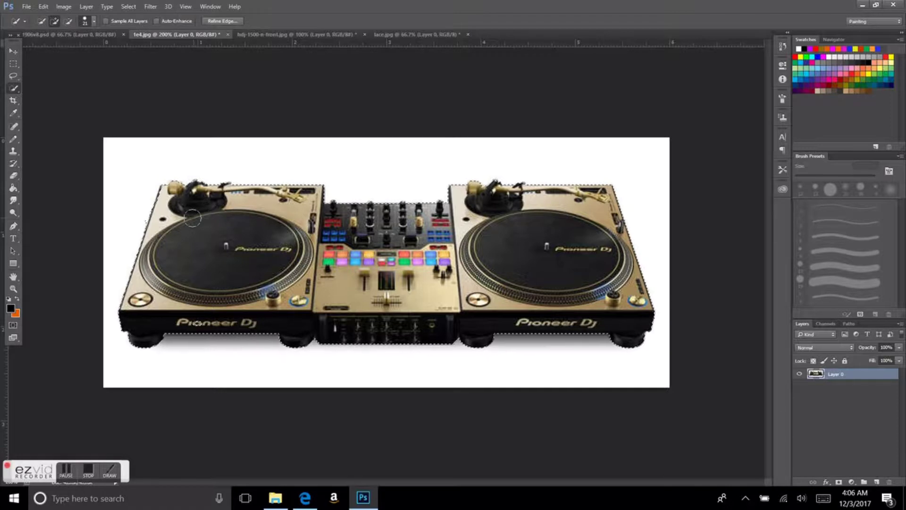
# - Move the selected turntables into the portrait and scale them to fit
pyautogui.press('v')
pyautogui.moveTo(535, 264)
pyautogui.mouseDown()
pyautogui.moveTo(131, 51)
pyautogui.moveTo(378, 373)
pyautogui.mouseUp()
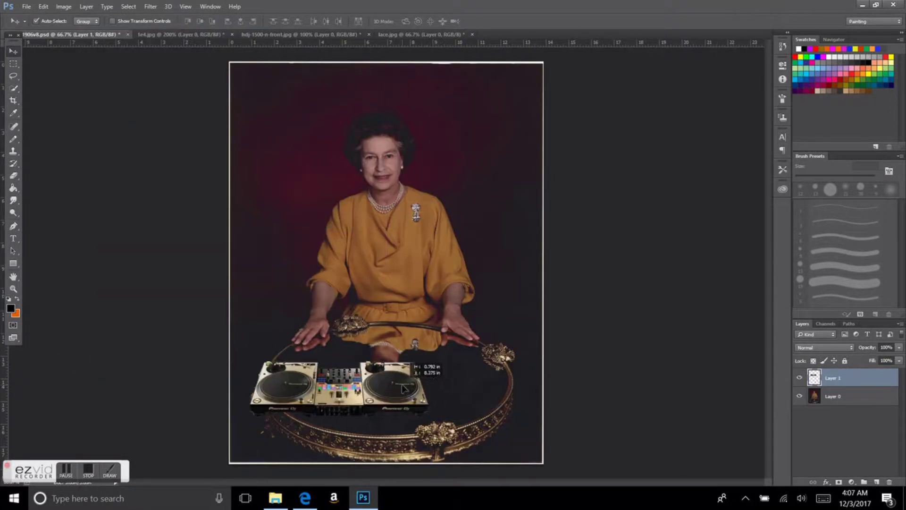
pyautogui.hotkey('ctrl', '+')
pyautogui.hotkey('ctrl', 't')
pyautogui.moveTo(533, 302); pyautogui.dragTo(603, 247)
pyautogui.press('Return')
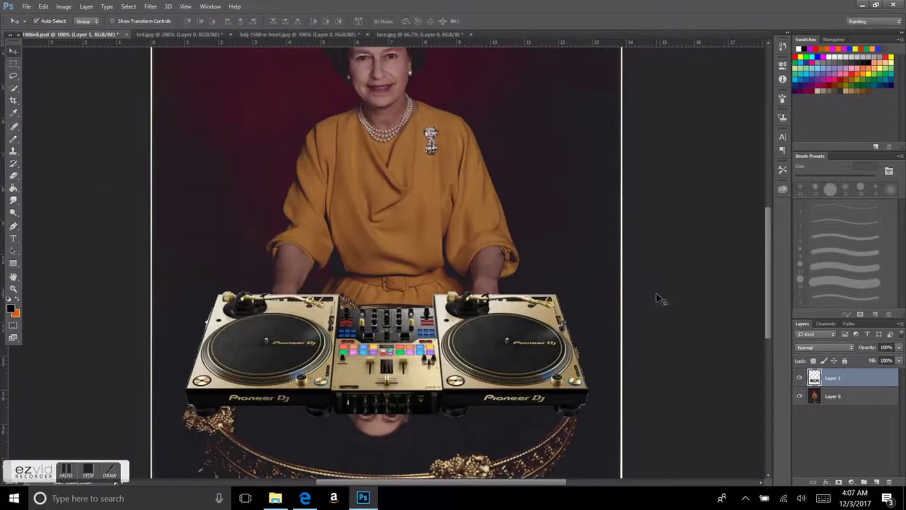
pyautogui.hotkey('ctrl', '-')
# - Undo a trial bottom crop, raise the turntables toward her hands, and erase over her hand
pyautogui.press('c')
pyautogui.moveTo(386, 479); pyautogui.dragTo(386, 425)
pyautogui.press('Return')
pyautogui.hotkey('ctrl', 'z')
pyautogui.press('v')
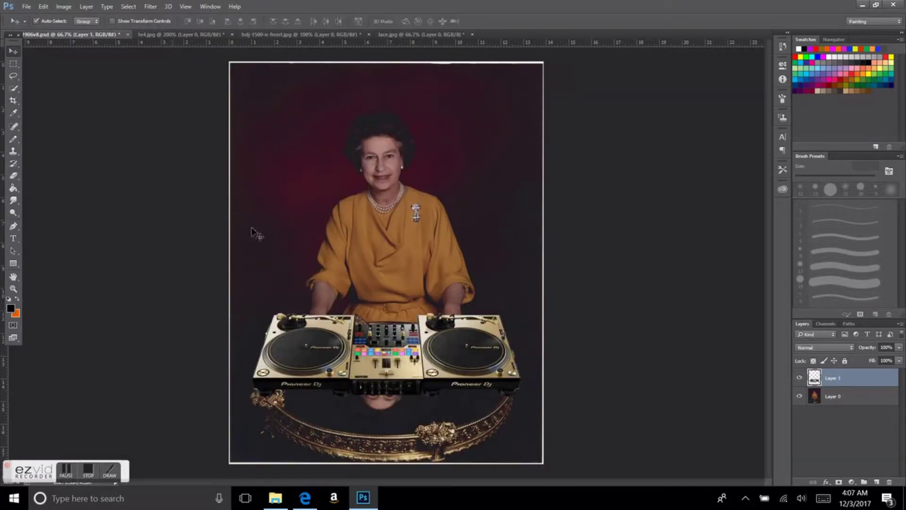
pyautogui.moveTo(543, 382); pyautogui.dragTo(552, 367)
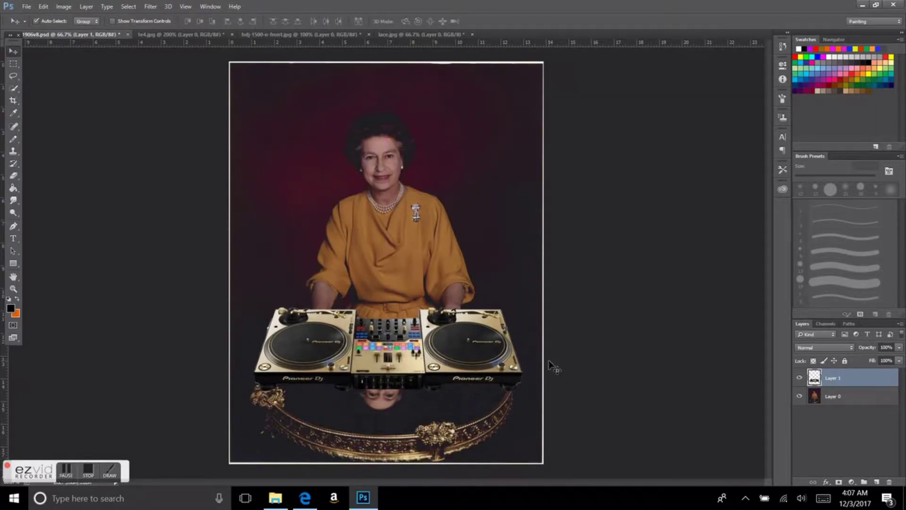
pyautogui.hotkey('ctrl', '+')
pyautogui.press('e')
pyautogui.moveTo(278, 206)
pyautogui.mouseDown()
pyautogui.moveTo(249, 211)
pyautogui.moveTo(307, 222)
pyautogui.moveTo(239, 236)
pyautogui.mouseUp()
# - With a larger eraser, erase the right platter to reveal her other hand
pyautogui.rightClick(290, 230)
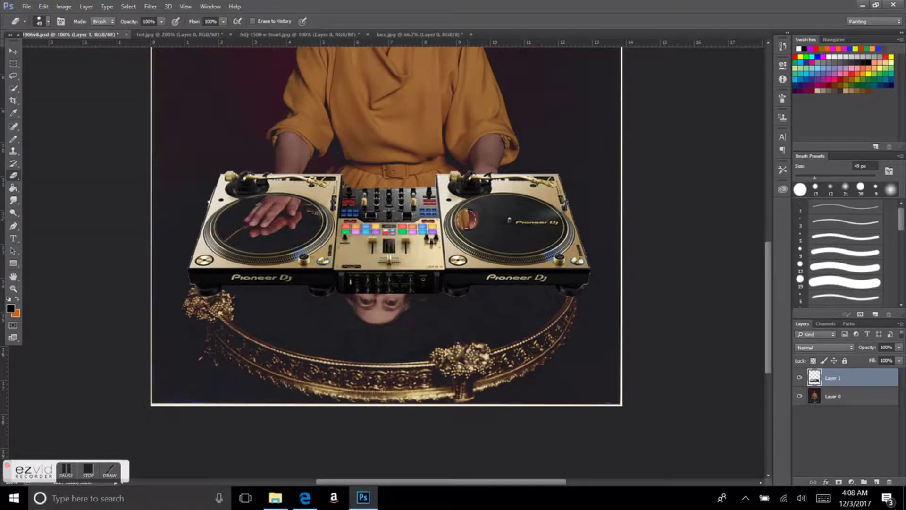
pyautogui.moveTo(467, 219); pyautogui.dragTo(501, 205)
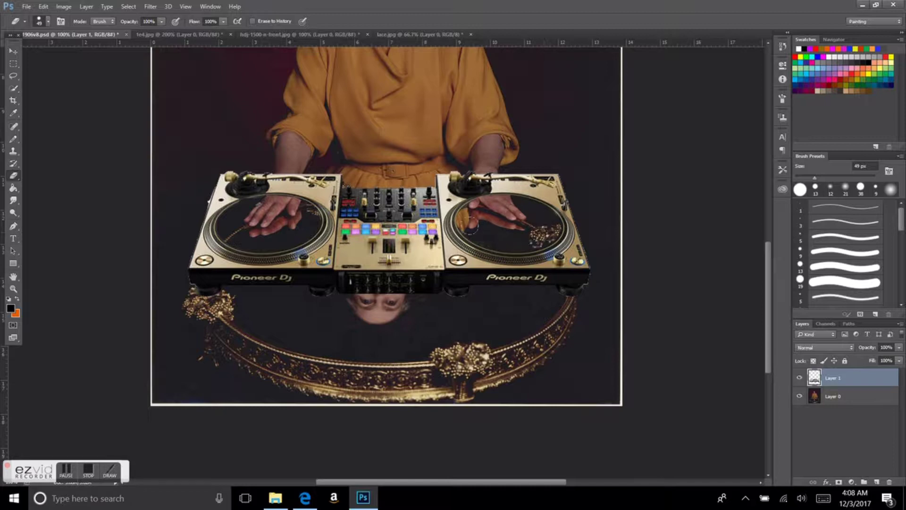
pyautogui.scroll(5, 471, 283)
pyautogui.press('v')
pyautogui.moveTo(397, 396); pyautogui.dragTo(399, 404)
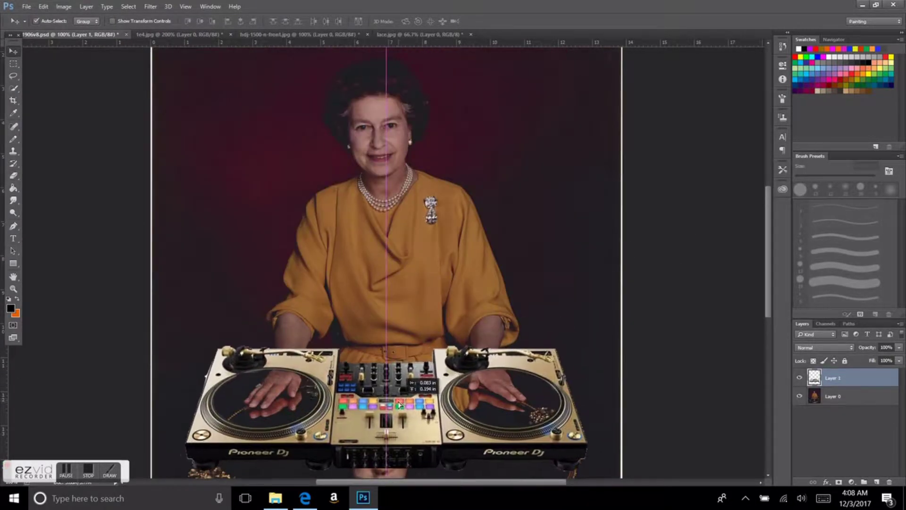
# - Make the turntables layer see-through, erase the strip over her forearm, then restore full opacity
pyautogui.press('3')
pyautogui.press('1')
pyautogui.hotkey('ctrl', '+')
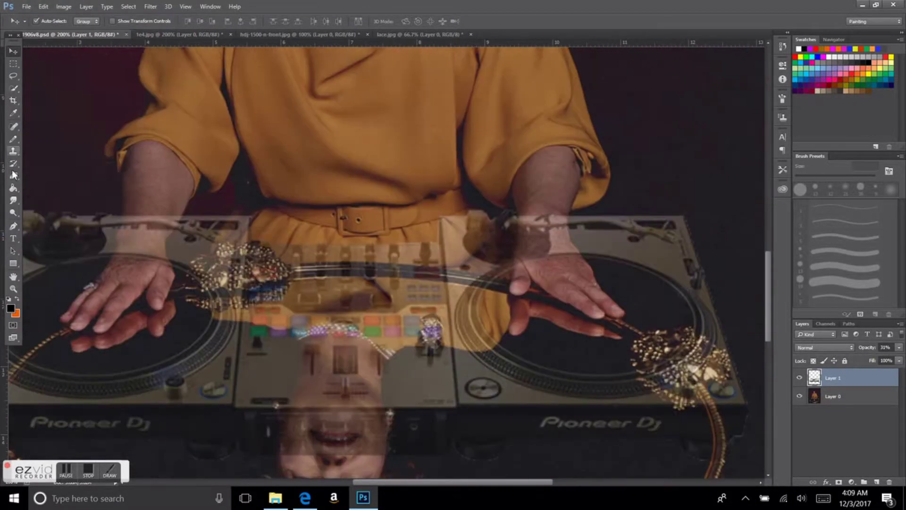
pyautogui.press('e')
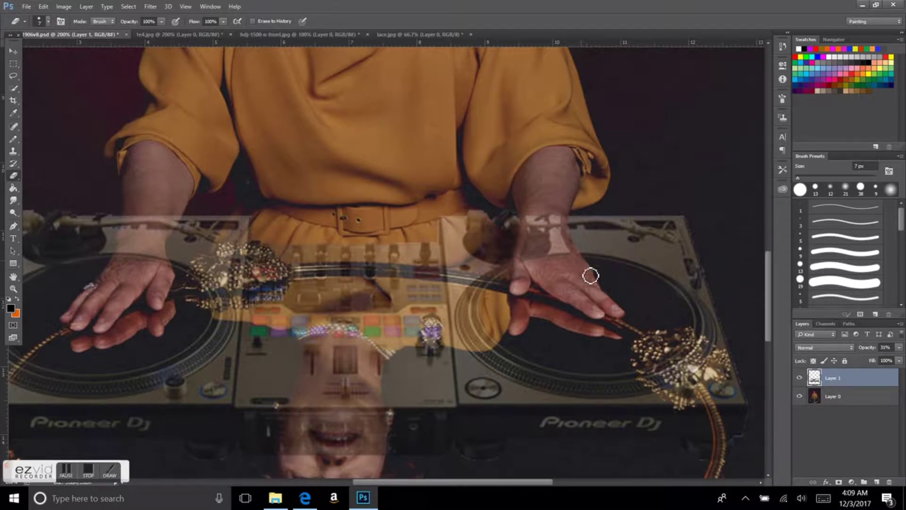
pyautogui.moveTo(131, 221); pyautogui.dragTo(126, 254)
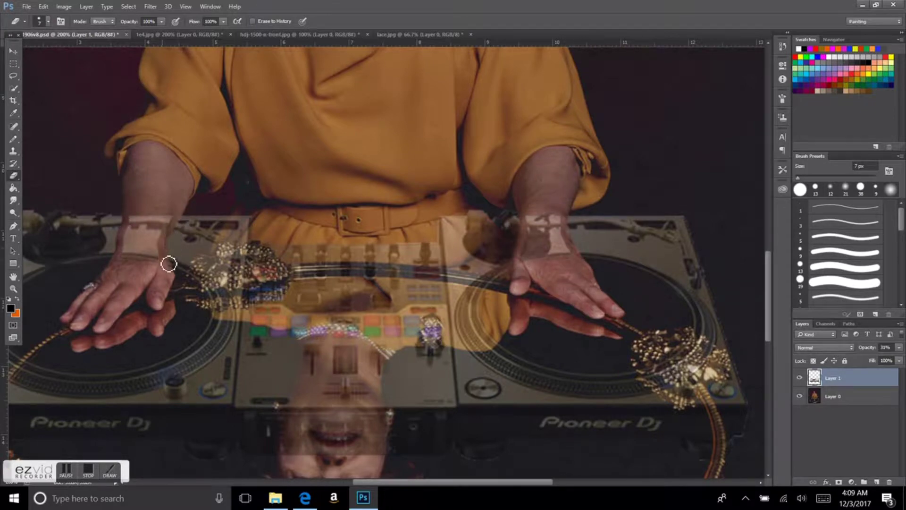
pyautogui.scroll(3, 552, 252)
pyautogui.press('0')
pyautogui.press(']')
pyautogui.press(']')
pyautogui.press(']')
# - Erase the tonearm strip over her left forearm, then shrink the brush and inspect the arm edges
pyautogui.moveTo(180, 259); pyautogui.dragTo(144, 307)
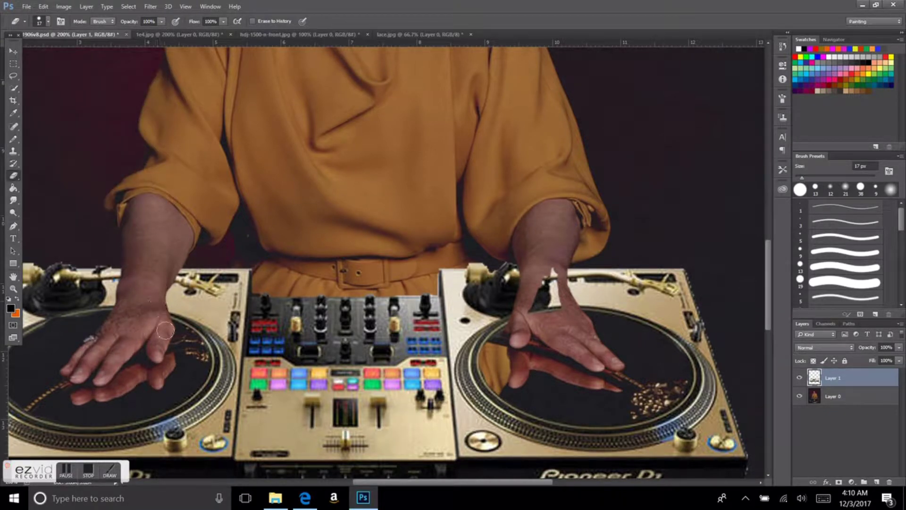
pyautogui.scroll(-2, 673, 218)
pyautogui.scroll(-4, 547, 234)
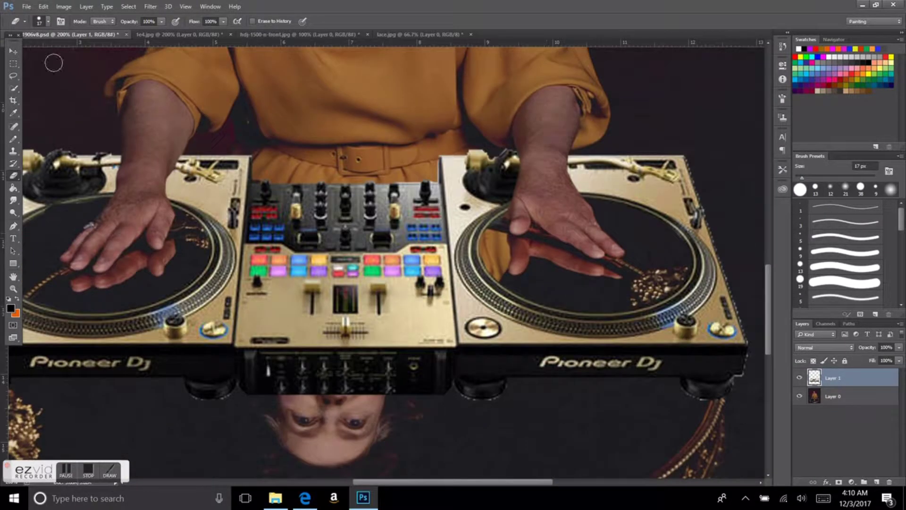
pyautogui.hscroll(-6, 99, 221)
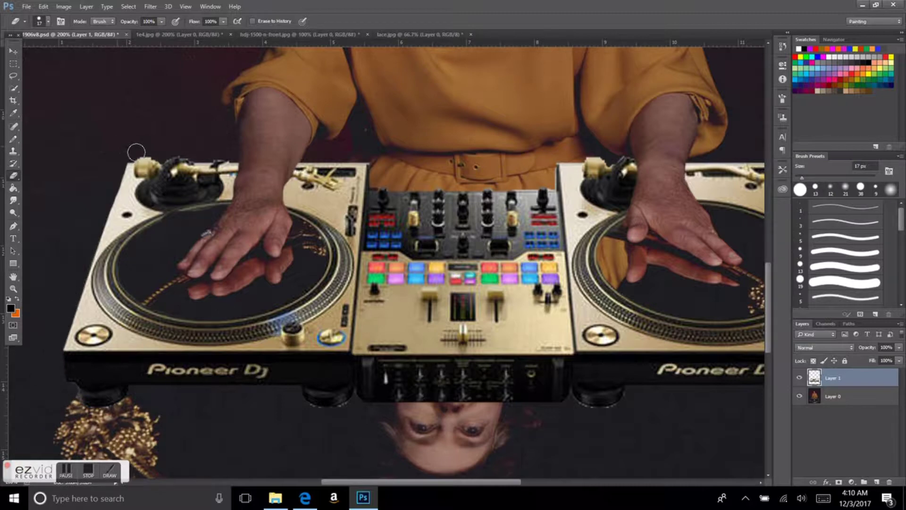
pyautogui.hscroll(10, 94, 176)
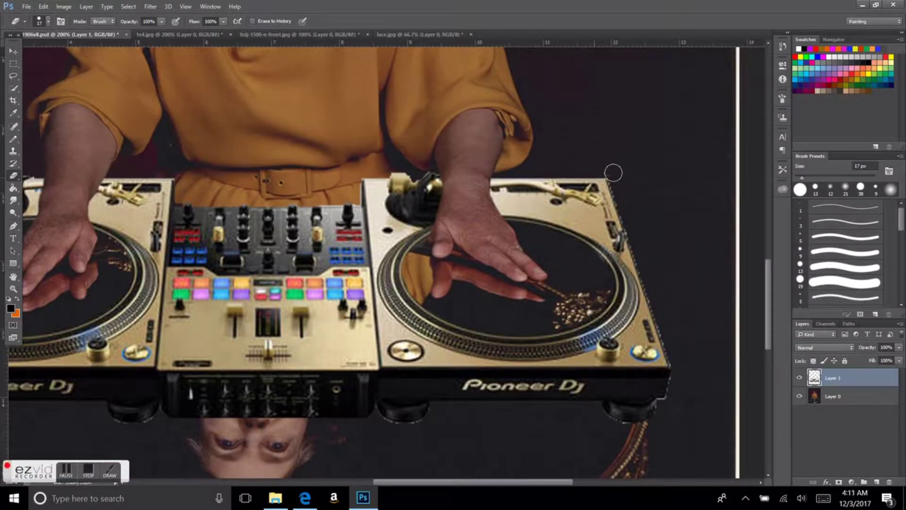
pyautogui.scroll(-3, 627, 126)
pyautogui.scroll(-3, 632, 134)
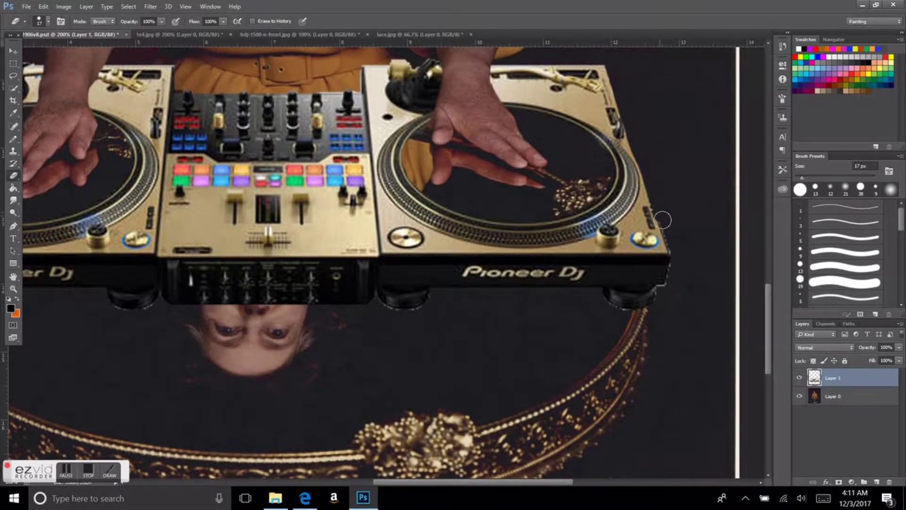
pyautogui.scroll(5, 670, 213)
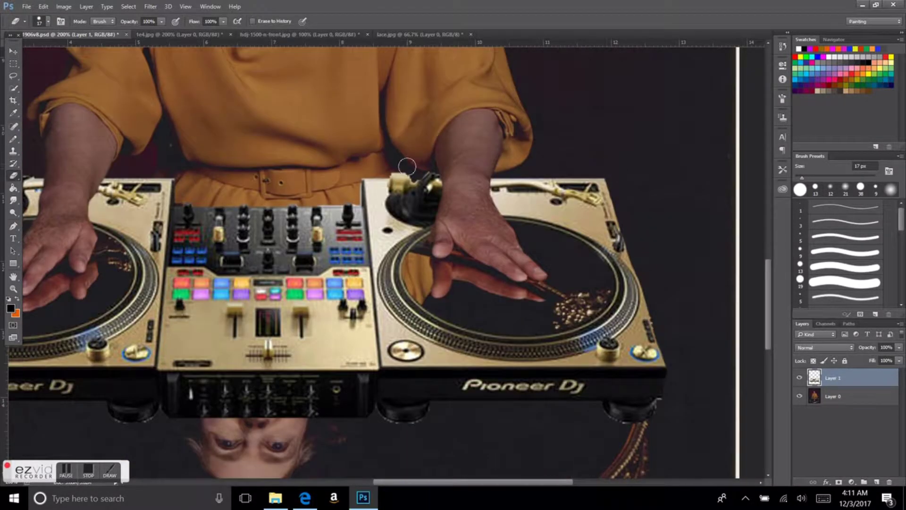
pyautogui.scroll(1, 455, 171)
pyautogui.press('[')
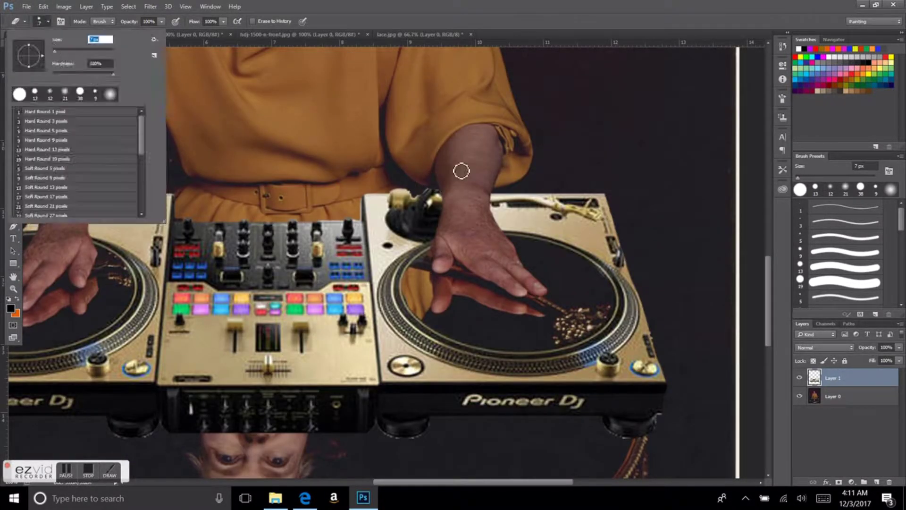
pyautogui.scroll(2, 643, 218)
pyautogui.scroll(-4, 480, 230)
pyautogui.hscroll(-2, 481, 230)
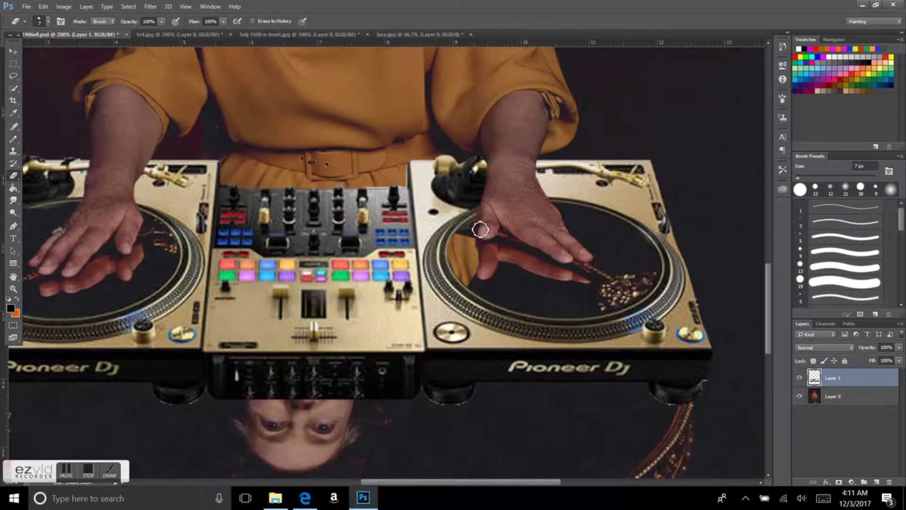
pyautogui.hscroll(-2, 470, 232)
pyautogui.hscroll(-2, 235, 188)
# - Add a new empty layer above the turntables layer
pyautogui.press('s')
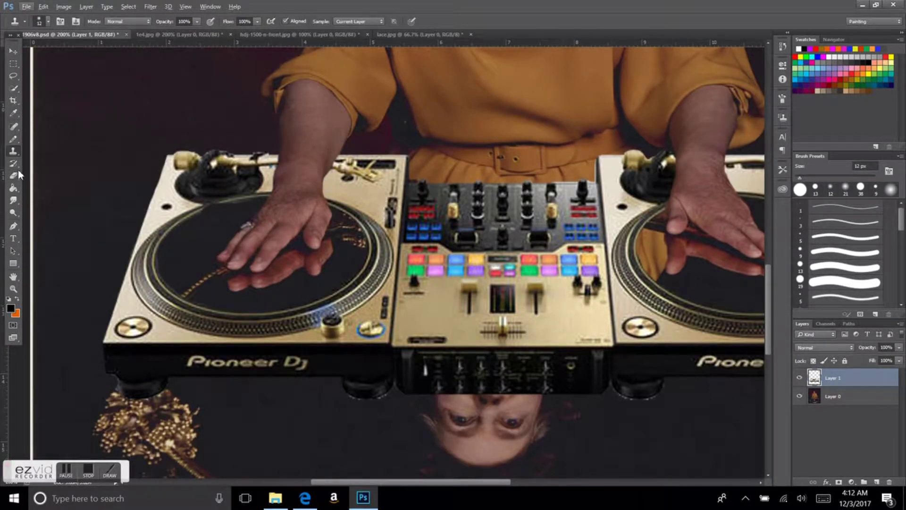
pyautogui.press('v')
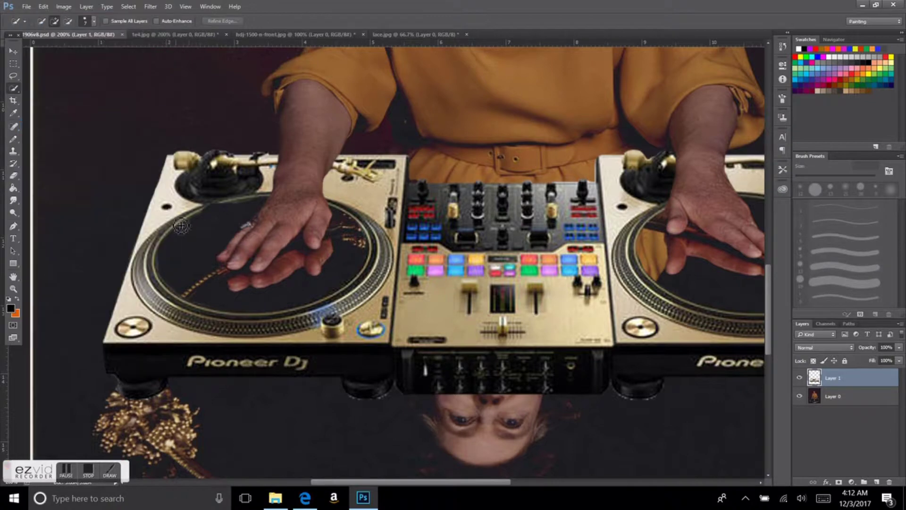
pyautogui.click(64, 6)
pyautogui.press('Escape')
pyautogui.hotkey('ctrl', 'shift', 'alt', 'n')
pyautogui.press('e')
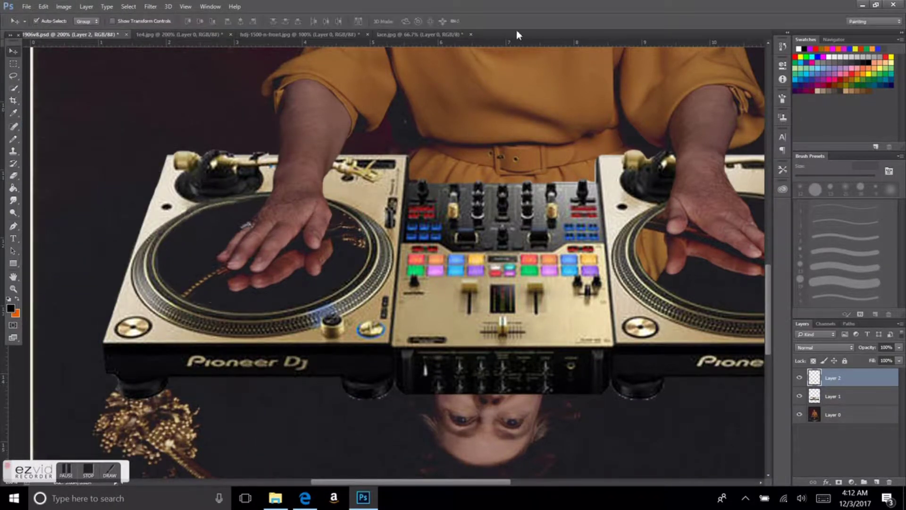
pyautogui.scroll(2, 268, 215)
pyautogui.click(14, 53)
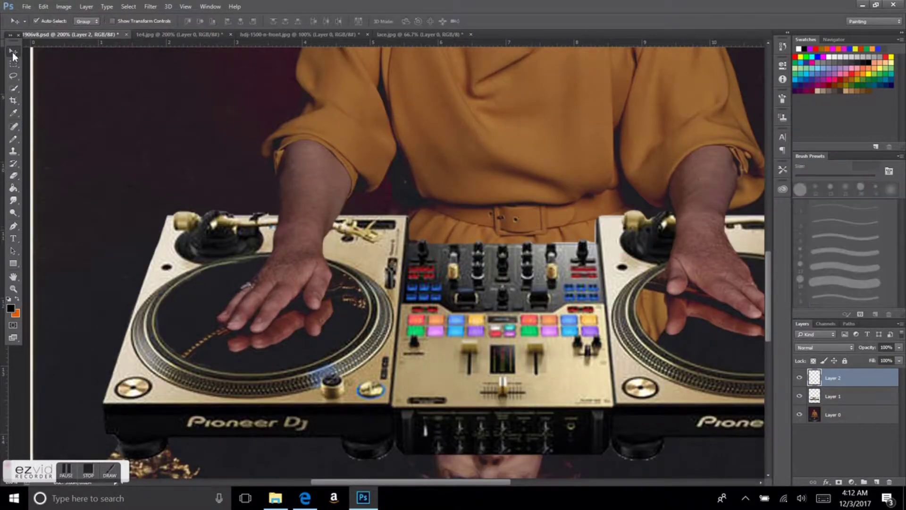
pyautogui.press('e')
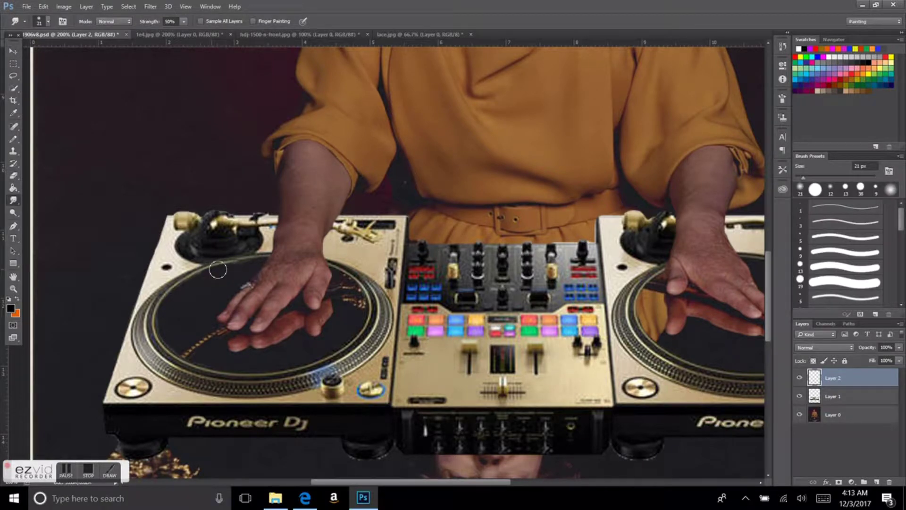
pyautogui.scroll(4, 710, 331)
# - Merge the turntables into the new layer and crop the bottom to remove the tray
pyautogui.hotkey('ctrl', 'e')
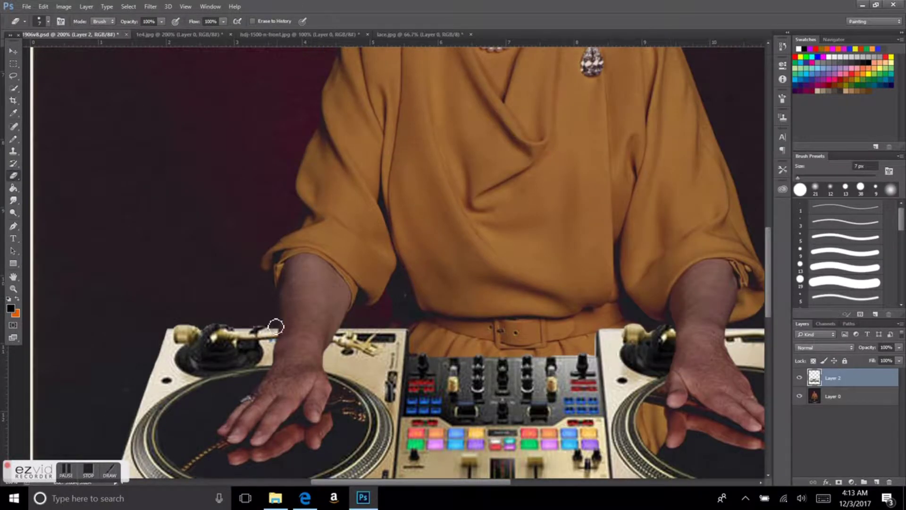
pyautogui.scroll(-3, 211, 329)
pyautogui.hotkey('ctrl', '0')
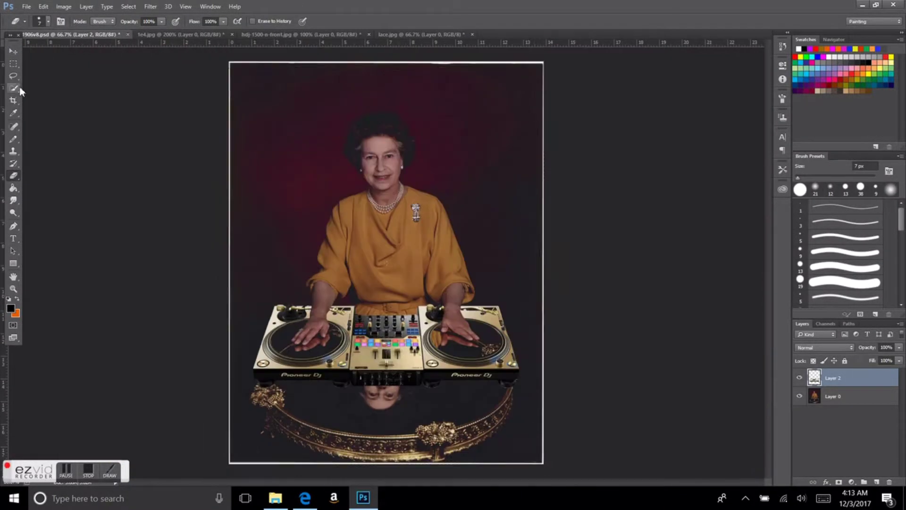
pyautogui.press('c')
pyautogui.moveTo(387, 474); pyautogui.dragTo(387, 424)
pyautogui.press('Return')
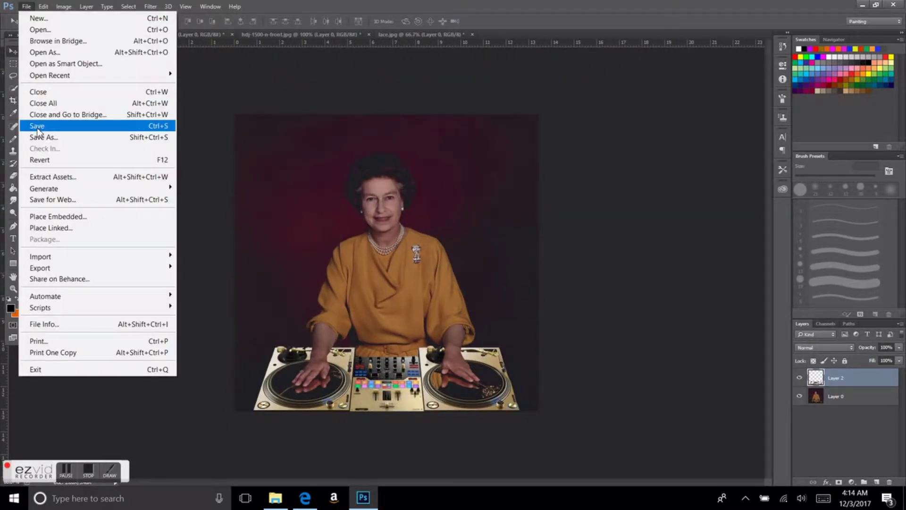
# - Apply a slight Add Noise filter to the turntables
pyautogui.hotkey('ctrl', '+')
pyautogui.hotkey('ctrl', '+')
pyautogui.scroll(-5, 500, 238)
pyautogui.click(151, 6)
pyautogui.click(92, 170)
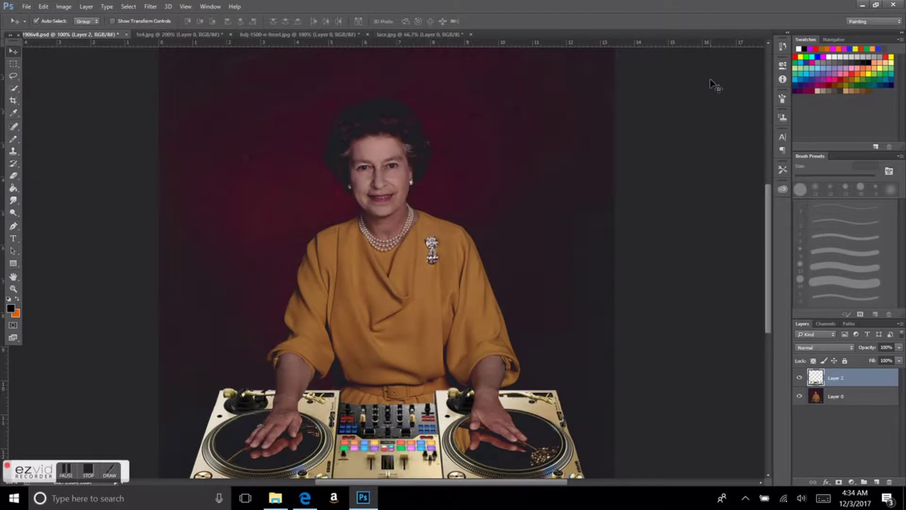
pyautogui.scroll(-3, 715, 85)
pyautogui.click(64, 6)
# - Lower the turntables' brightness with Brightness/Contrast and reduce saturation with Hue/Saturation
pyautogui.click(198, 27)
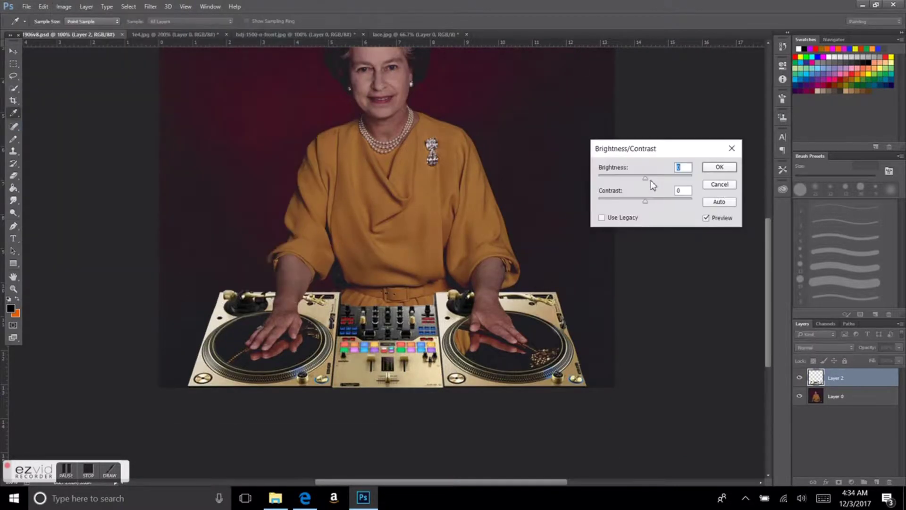
pyautogui.moveTo(645, 177); pyautogui.dragTo(641, 178)
pyautogui.click(718, 168)
pyautogui.click(64, 7)
pyautogui.click(368, 97)
pyautogui.moveTo(675, 258); pyautogui.dragTo(663, 259)
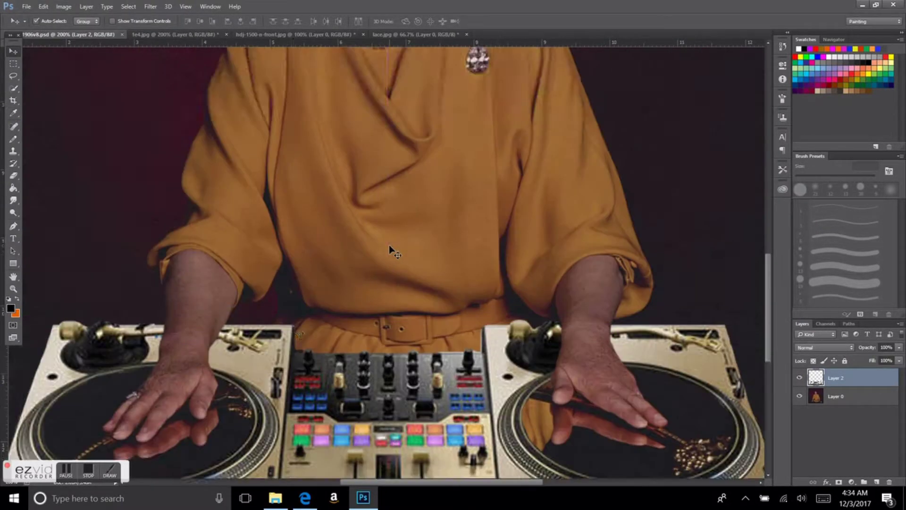
# - Clone Stamp out the gold sparkle trail on the right platter
pyautogui.scroll(-2, 555, 207)
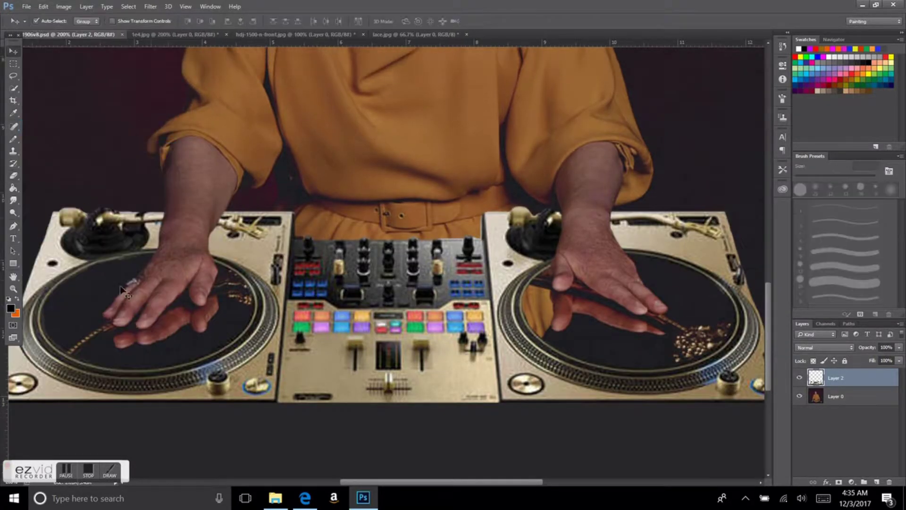
pyautogui.press('s')
pyautogui.hotkey('alt', '[')
pyautogui.moveTo(76, 349); pyautogui.dragTo(68, 325)
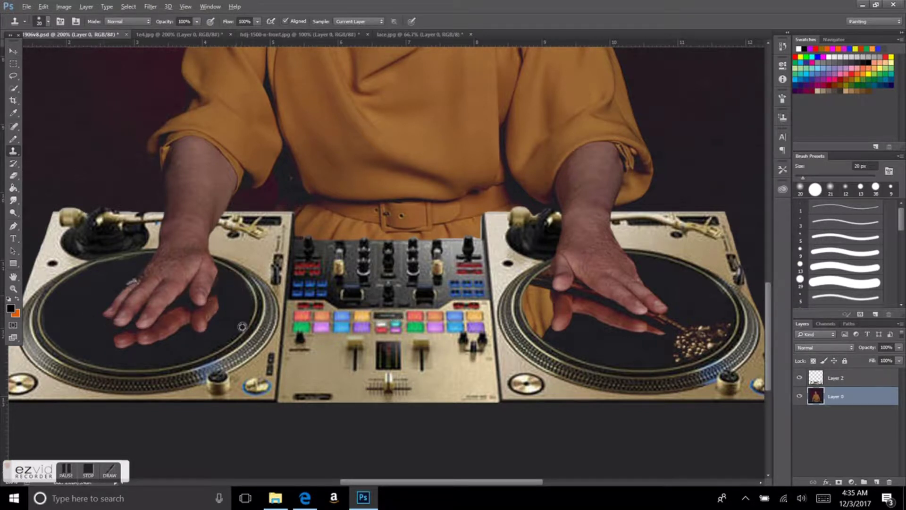
pyautogui.scroll(-2, 251, 323)
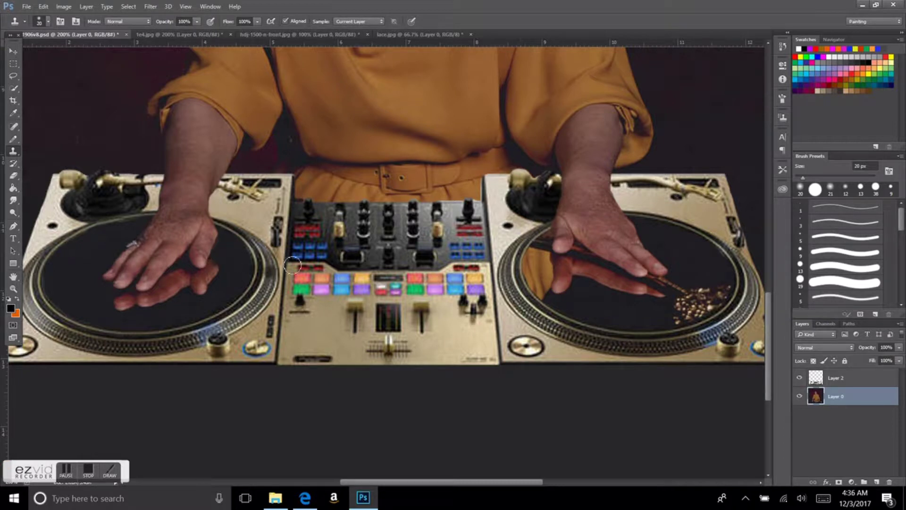
pyautogui.hscroll(5, 447, 341)
pyautogui.scroll(1, 440, 349)
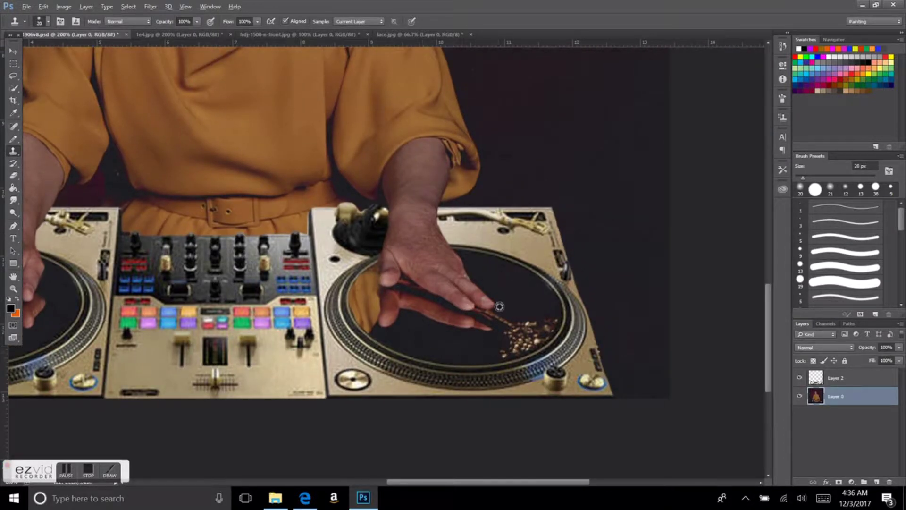
# - Paint over the remaining platter specks and bring up the hdj-1500-n-front.jpg headphones image
pyautogui.click(505, 354)
pyautogui.scroll(2, 525, 374)
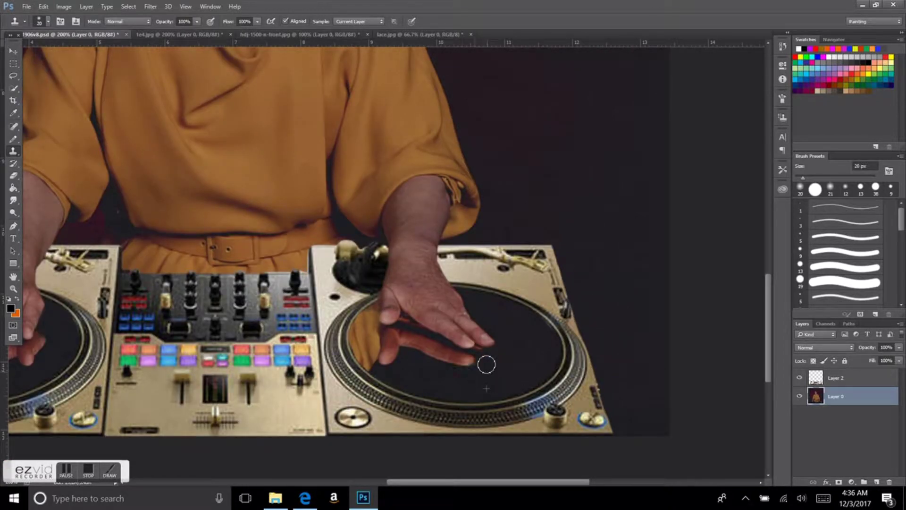
pyautogui.scroll(2, 483, 354)
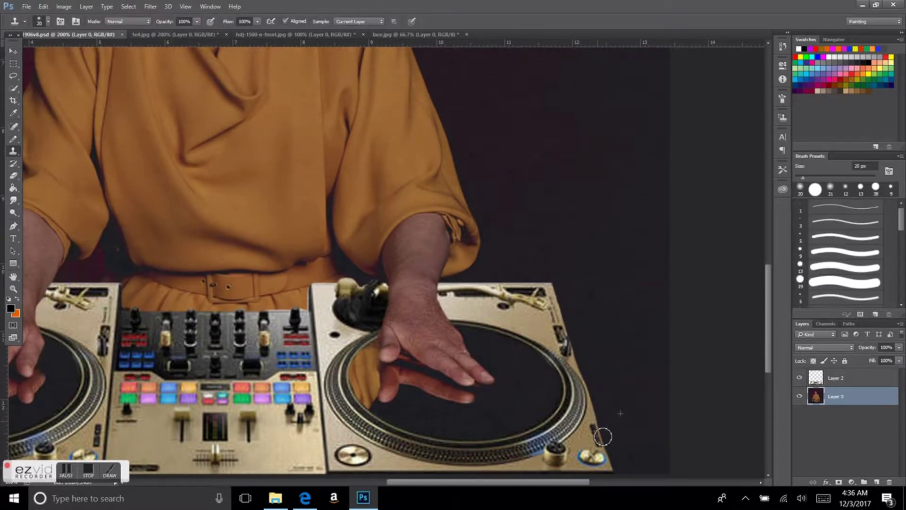
pyautogui.hscroll(-10, 159, 279)
pyautogui.press('w')
pyautogui.click(295, 34)
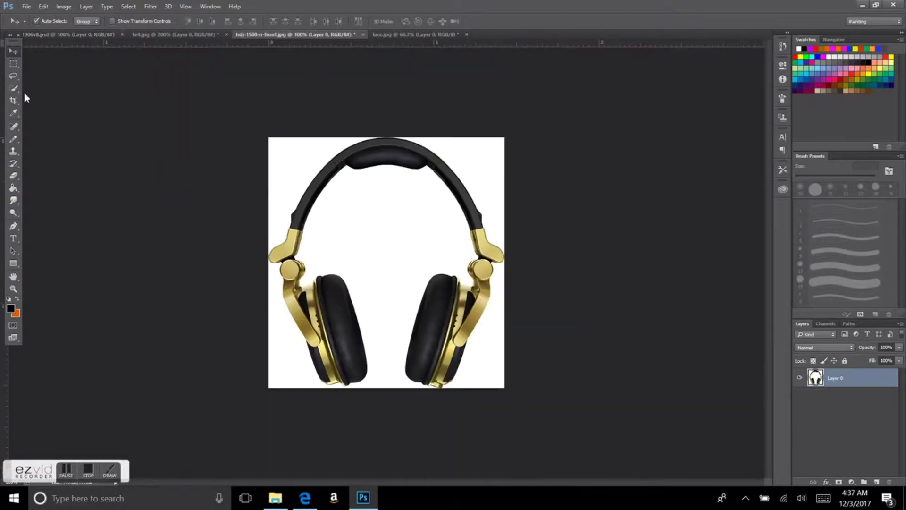
# - Bring the headphones' right earcup and headband into the portrait and erase the earcup's light fringe
pyautogui.moveTo(481, 240)
pyautogui.mouseDown()
pyautogui.moveTo(480, 269)
pyautogui.moveTo(464, 285)
pyautogui.moveTo(486, 285)
pyautogui.moveTo(475, 294)
pyautogui.moveTo(253, 192)
pyautogui.moveTo(435, 203)
pyautogui.moveTo(557, 233)
pyautogui.mouseUp()
pyautogui.press('v')
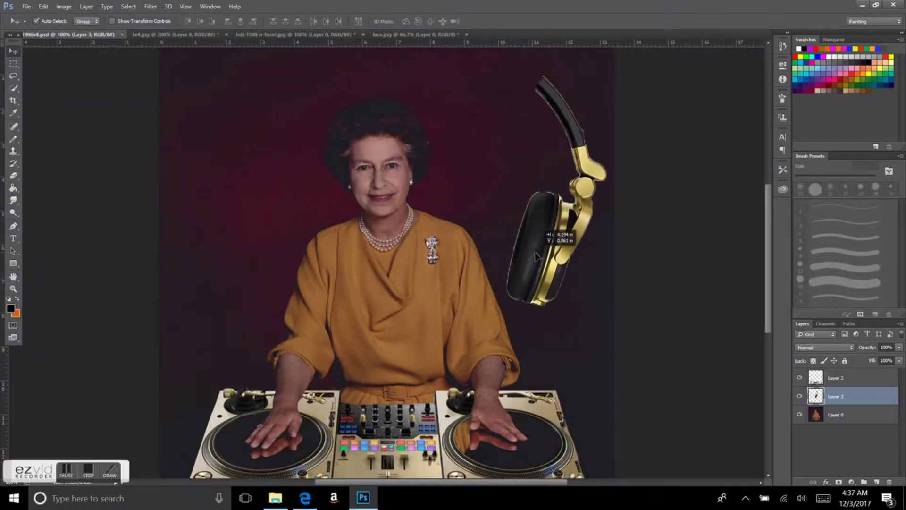
pyautogui.hotkey('ctrl', '+')
pyautogui.press('e')
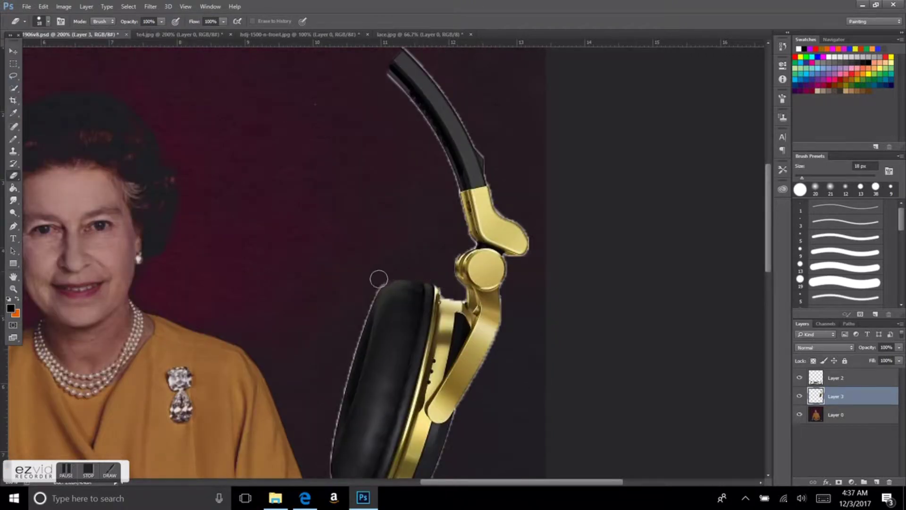
pyautogui.scroll(-3, 395, 157)
pyautogui.moveTo(361, 223); pyautogui.dragTo(332, 359)
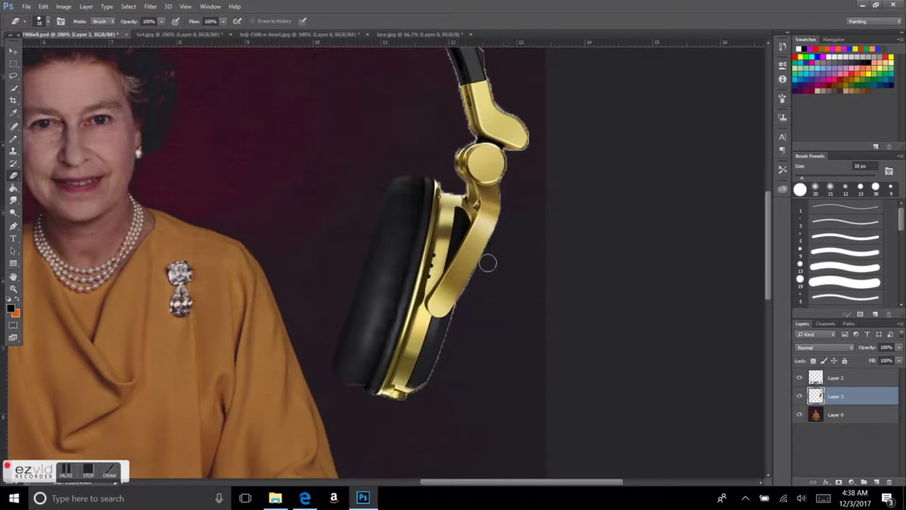
# - With a 6 px eraser, remove the light fringe along the headband's edge
pyautogui.click(47, 20)
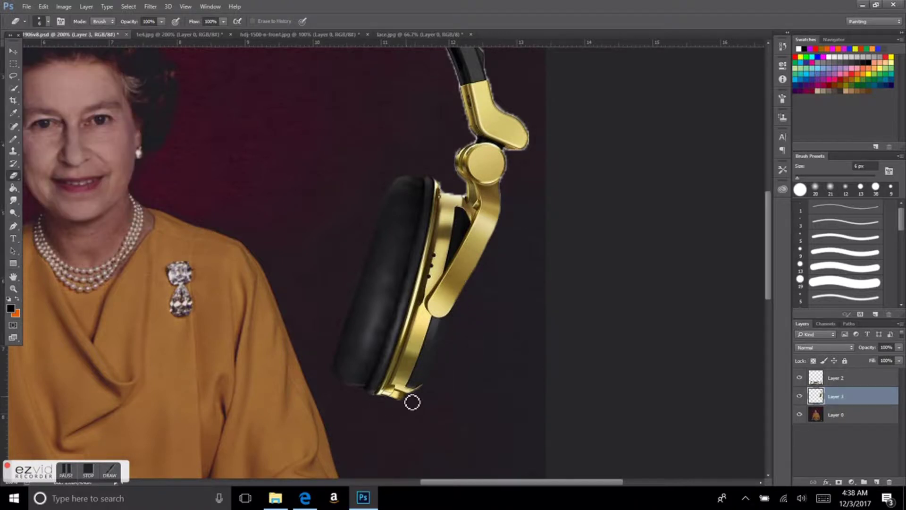
pyautogui.scroll(2, 413, 399)
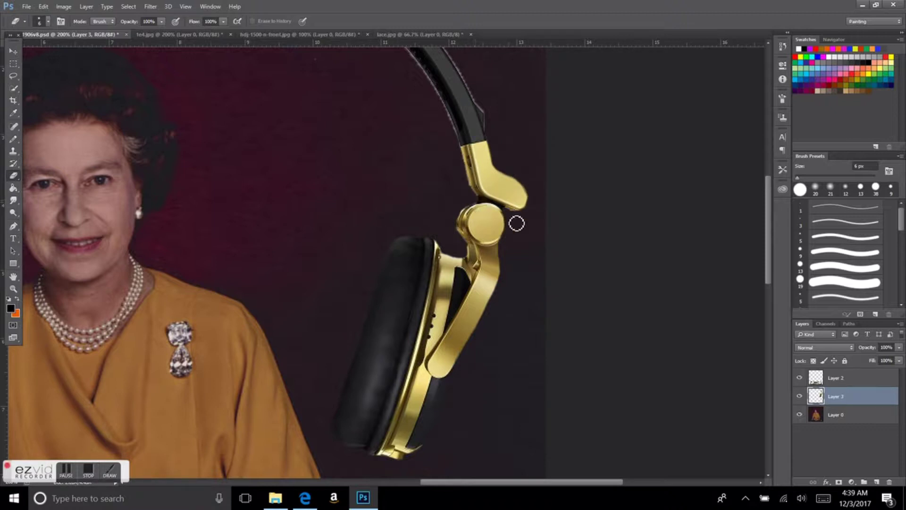
pyautogui.scroll(3, 414, 98)
pyautogui.moveTo(480, 202); pyautogui.dragTo(387, 128)
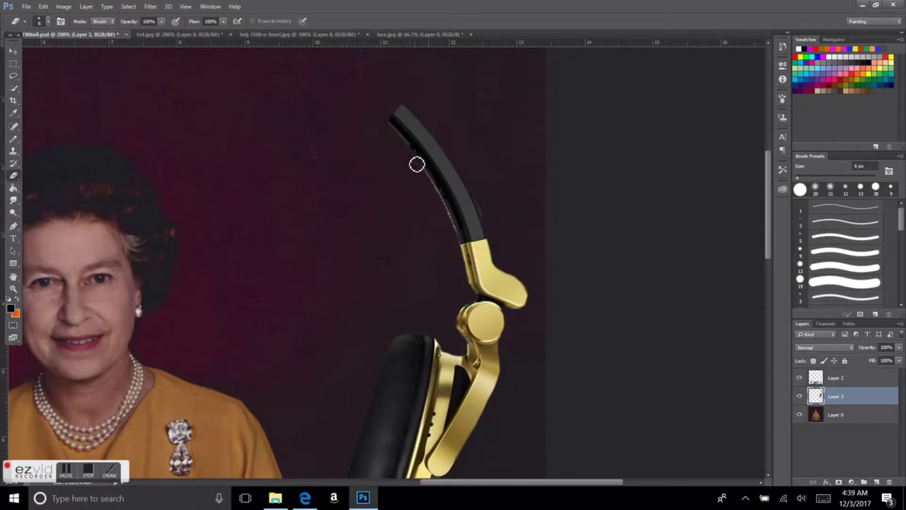
pyautogui.scroll(-3, 478, 203)
pyautogui.scroll(-2, 451, 182)
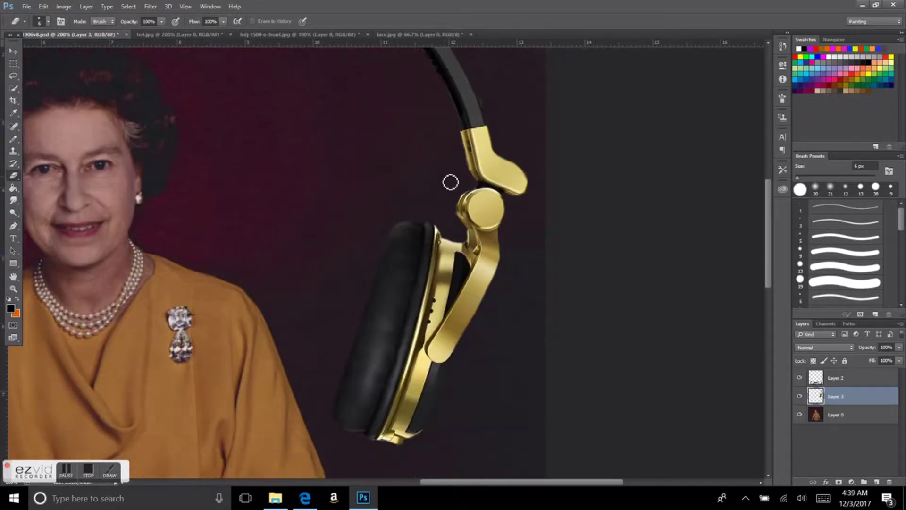
pyautogui.scroll(2, 397, 196)
pyautogui.scroll(1, 341, 209)
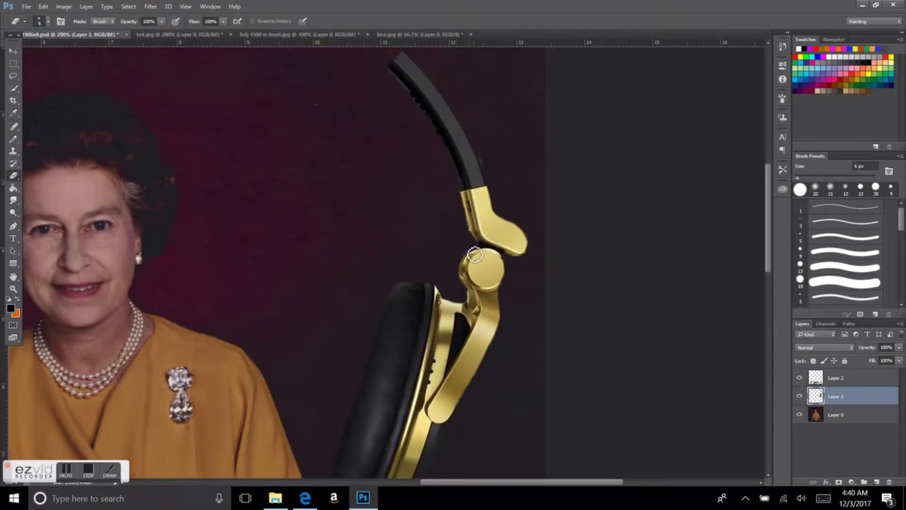
pyautogui.scroll(1, 469, 212)
pyautogui.scroll(3, 425, 184)
pyautogui.click(26, 6)
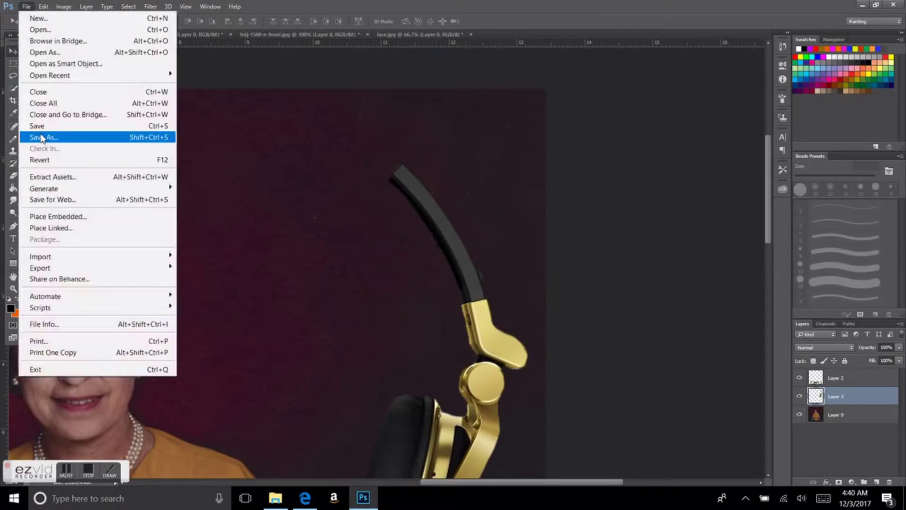
# - Rotate the headphone about -18.6° and place it over the right side of her head
pyautogui.hotkey('ctrl', '1')
pyautogui.hotkey('ctrl', 't')
pyautogui.moveTo(566, 199); pyautogui.dragTo(546, 190)
pyautogui.moveTo(529, 257); pyautogui.dragTo(415, 156)
pyautogui.hotkey('ctrl', '+')
pyautogui.hotkey('ctrl', '+')
pyautogui.press('Return')
pyautogui.moveTo(520, 310)
pyautogui.mouseDown()
pyautogui.moveTo(554, 327)
pyautogui.moveTo(489, 336)
pyautogui.mouseUp()
pyautogui.hotkey('ctrl', 't')
pyautogui.click(427, 21)
# - Darken the headphone to brightness -26 in Brightness/Contrast and adjust its contrast
pyautogui.click(14, 176)
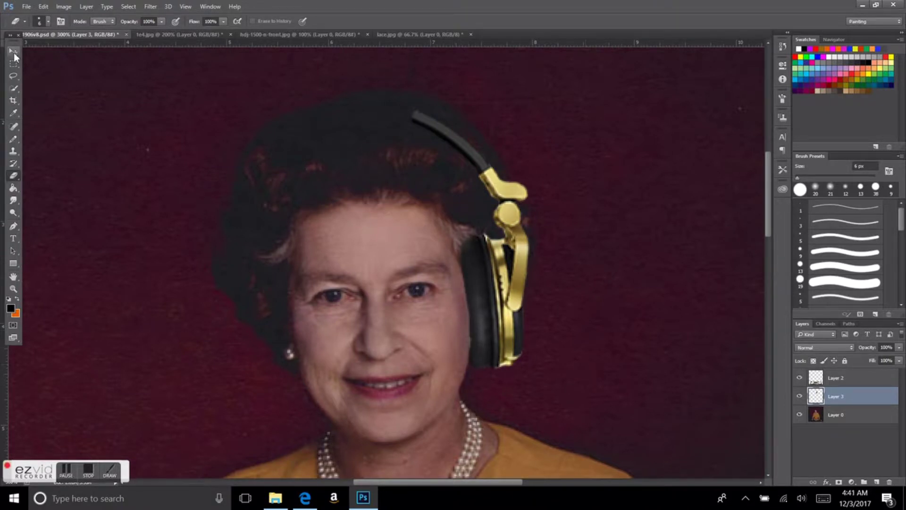
pyautogui.click(63, 7)
pyautogui.click(198, 27)
pyautogui.moveTo(644, 177); pyautogui.dragTo(637, 178)
pyautogui.moveTo(645, 200); pyautogui.dragTo(658, 202)
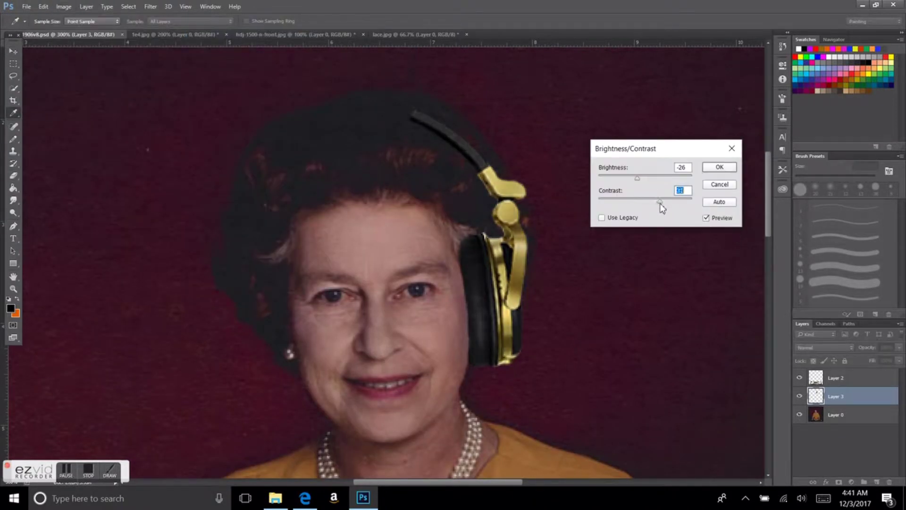
# - Confirm the brightness change and apply Add Noise to the headphone
pyautogui.press('Return')
pyautogui.press('v')
pyautogui.click(150, 6)
pyautogui.moveTo(162, 160)
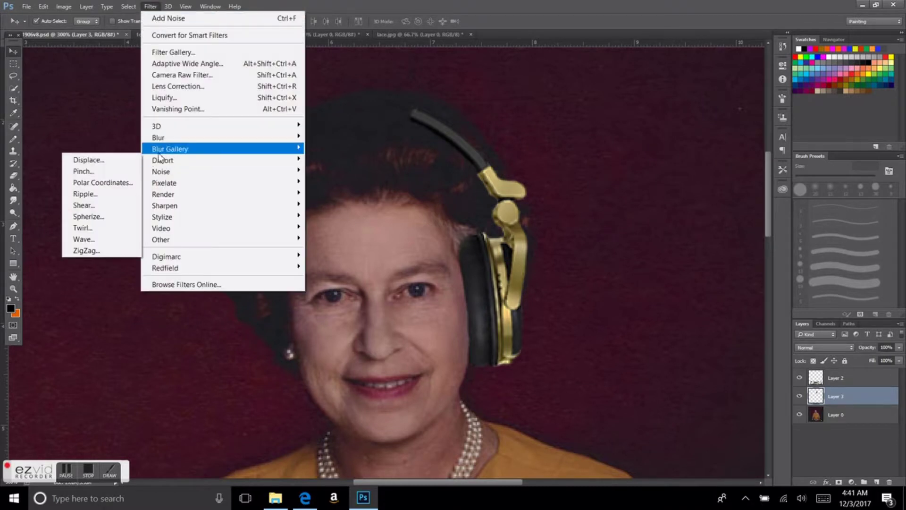
pyautogui.click(168, 18)
pyautogui.press('Return')
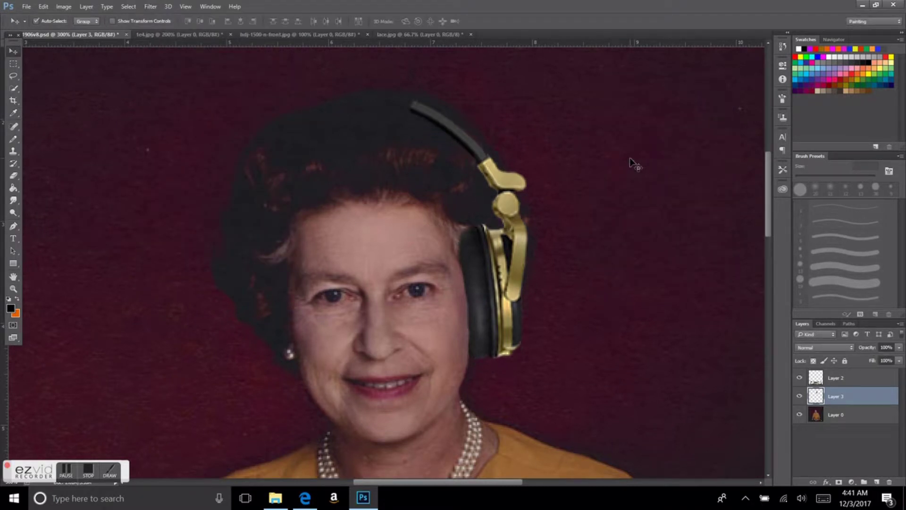
# - Duplicate the headphone layer and start transforming the copy for her left ear
pyautogui.press('e')
pyautogui.press('r')
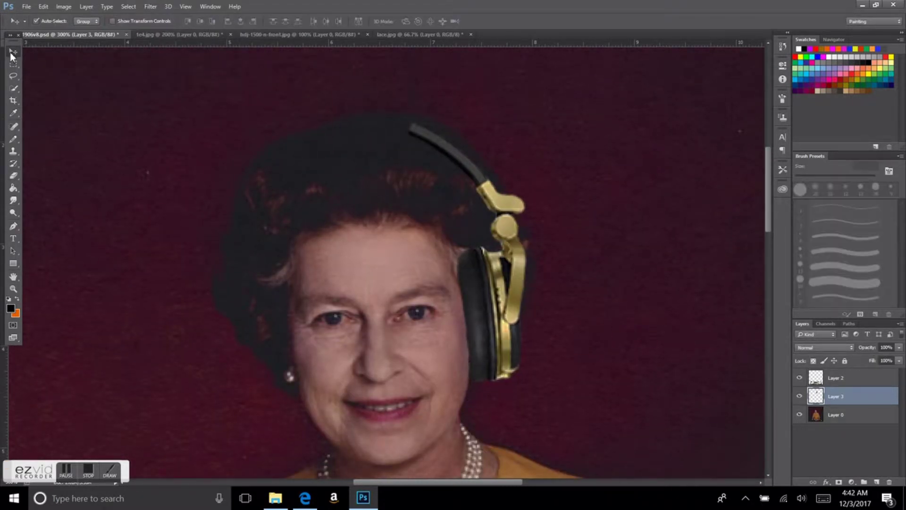
pyautogui.scroll(-2, 465, 295)
pyautogui.scroll(1, 164, 109)
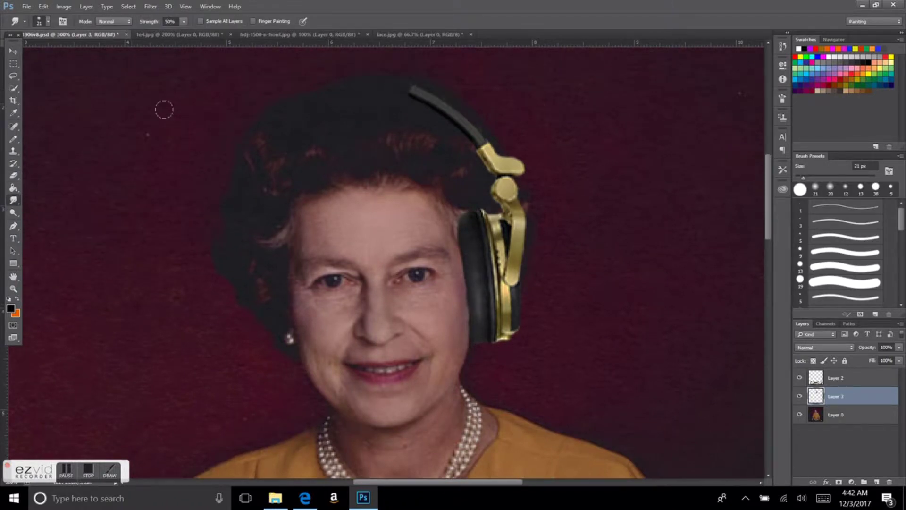
pyautogui.scroll(-3, 577, 202)
pyautogui.scroll(3, 461, 286)
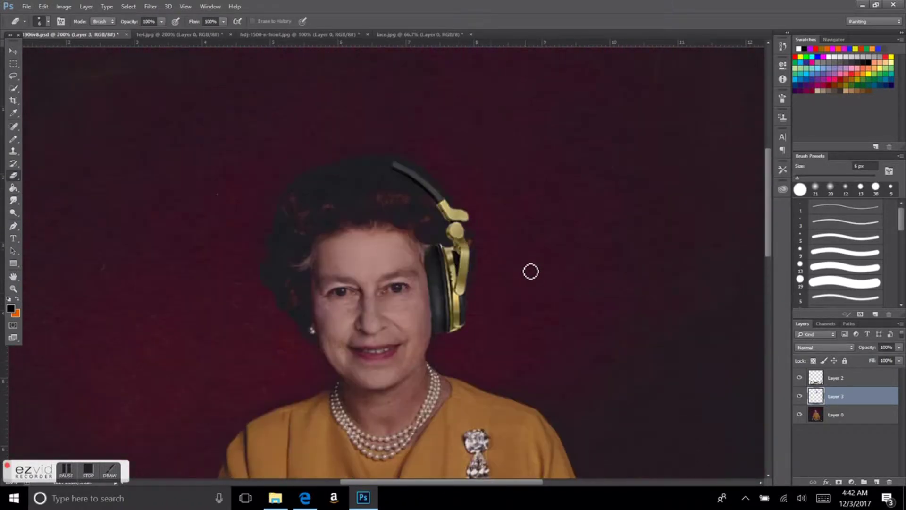
pyautogui.click(26, 6)
pyautogui.rightClick(835, 396)
pyautogui.click(632, 116)
pyautogui.hotkey('ctrl', 't')
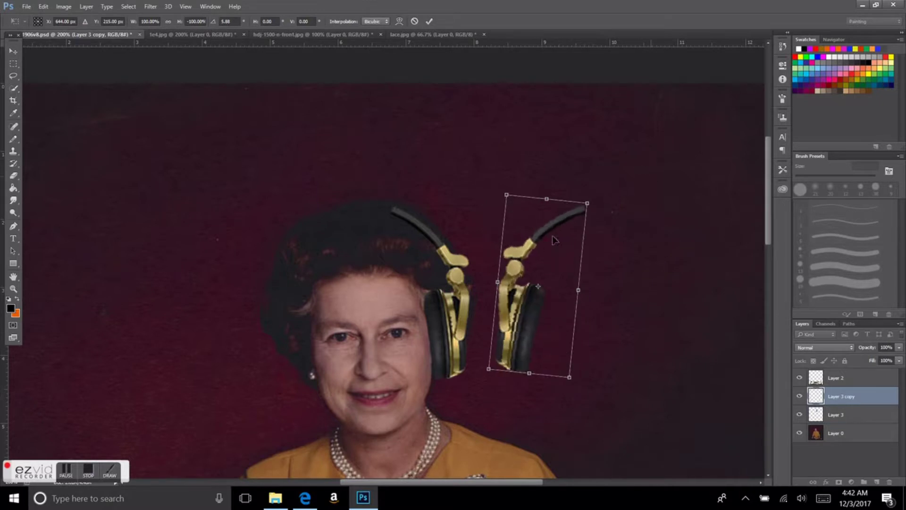
# - Place the mirrored headphone copy over her left ear
pyautogui.moveTo(560, 311); pyautogui.dragTo(302, 297)
pyautogui.click(432, 23)
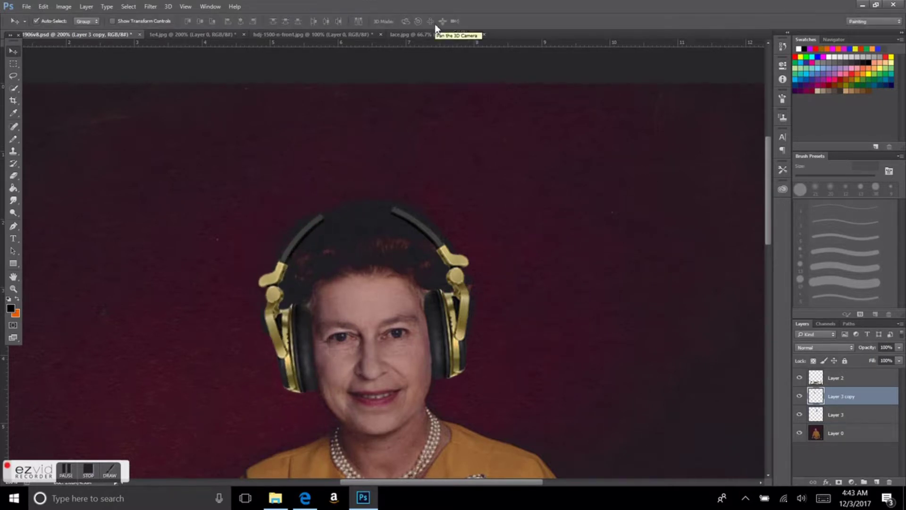
pyautogui.scroll(-3, 224, 99)
# - Switch to the Eraser with a soft round 21 px brush
pyautogui.click(14, 177)
pyautogui.click(47, 21)
pyautogui.click(40, 94)
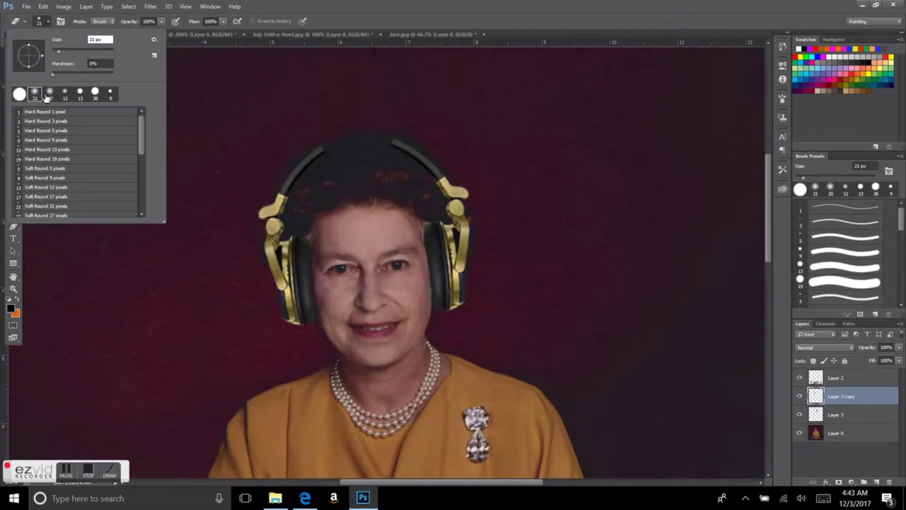
pyautogui.click(264, 206)
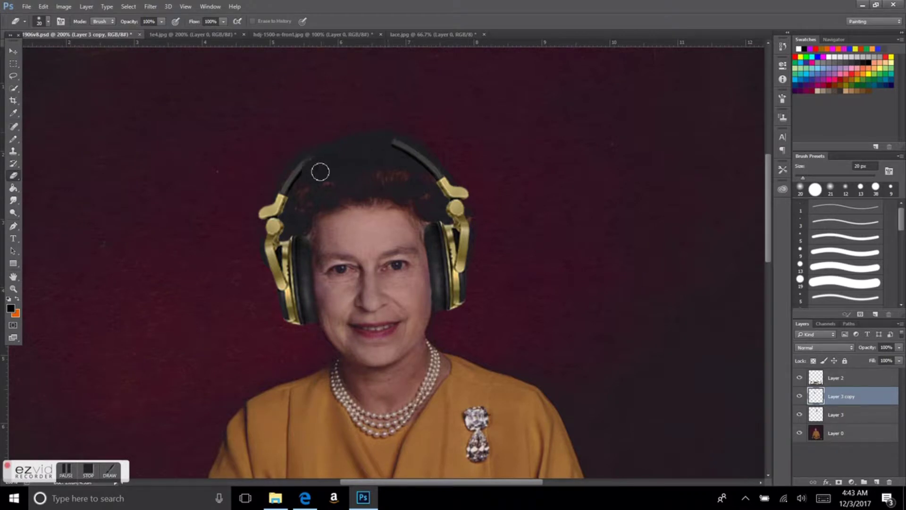
pyautogui.scroll(-1, 444, 225)
pyautogui.scroll(-1, 519, 180)
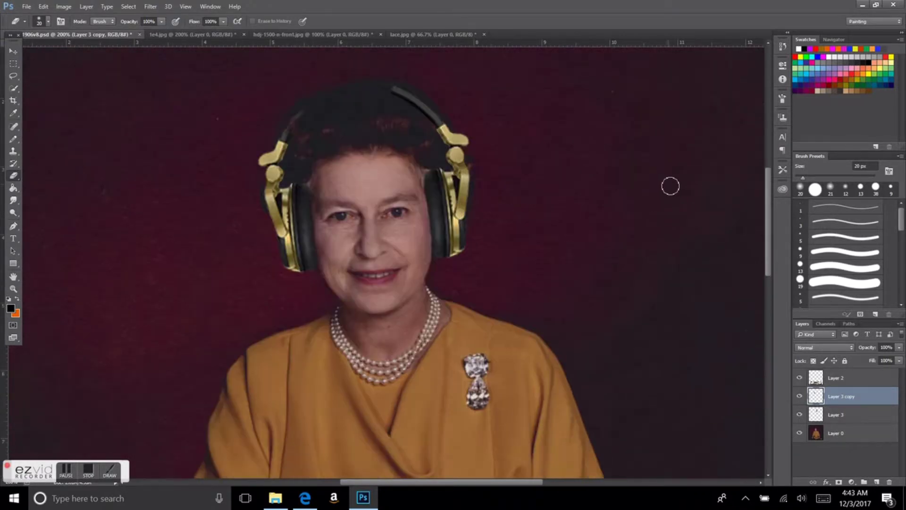
# - Adjust and confirm the original right headphone's position
pyautogui.press('v')
pyautogui.click(456, 246)
pyautogui.hotkey('ctrl', 't')
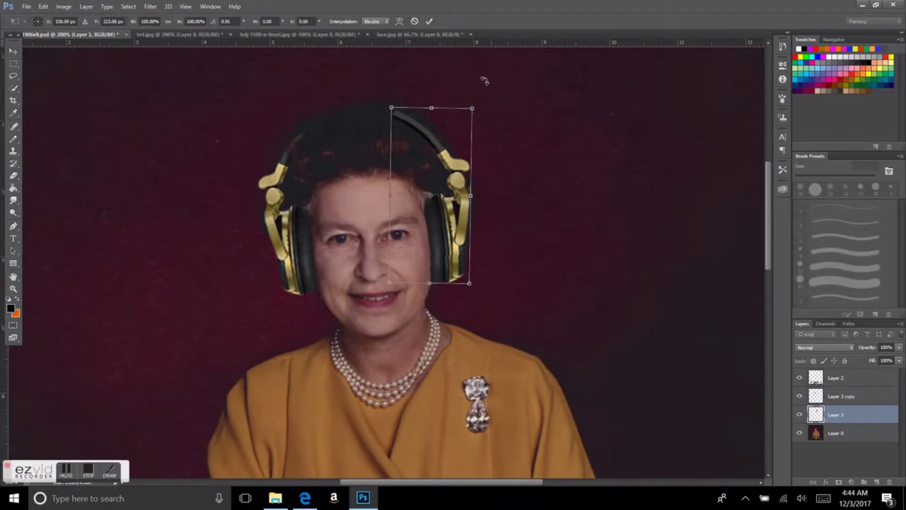
pyautogui.click(441, 21)
# - Erase the headphone band where it overlaps her hair
pyautogui.press('e')
pyautogui.scroll(3, 406, 342)
pyautogui.click(26, 6)
pyautogui.click(28, 126)
pyautogui.scroll(-2, 432, 196)
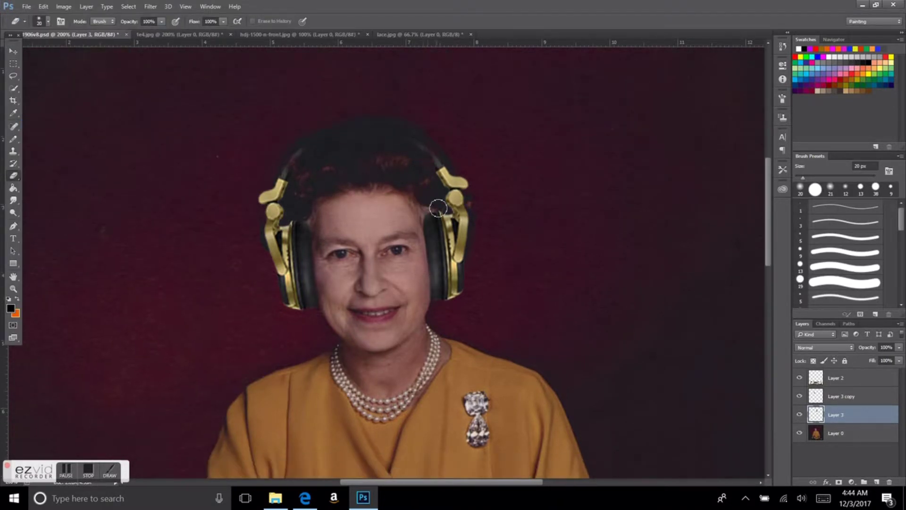
pyautogui.scroll(-1, 573, 219)
pyautogui.scroll(1, 496, 203)
pyautogui.scroll(-1, 483, 239)
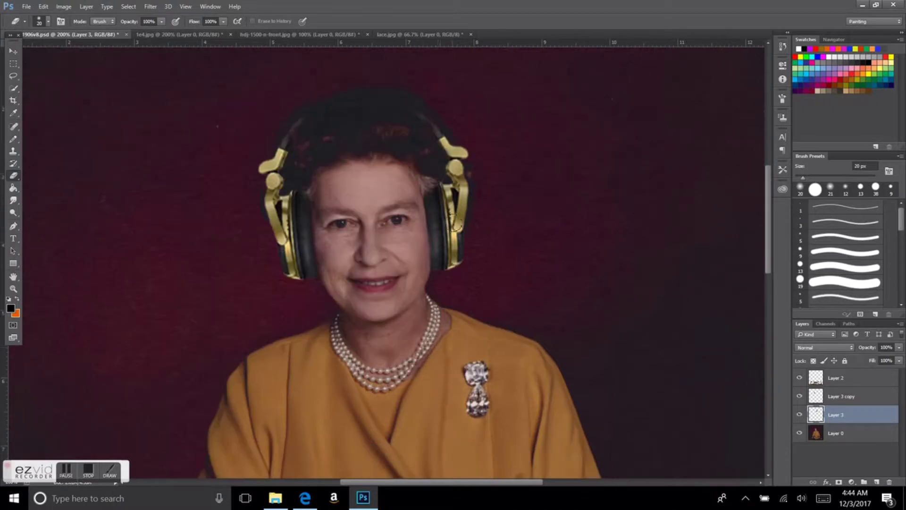
# - Blend the mirrored headphone's edges by smudging and erasing, then view the whole portrait
pyautogui.click(10, 202)
pyautogui.scroll(2, 128, 115)
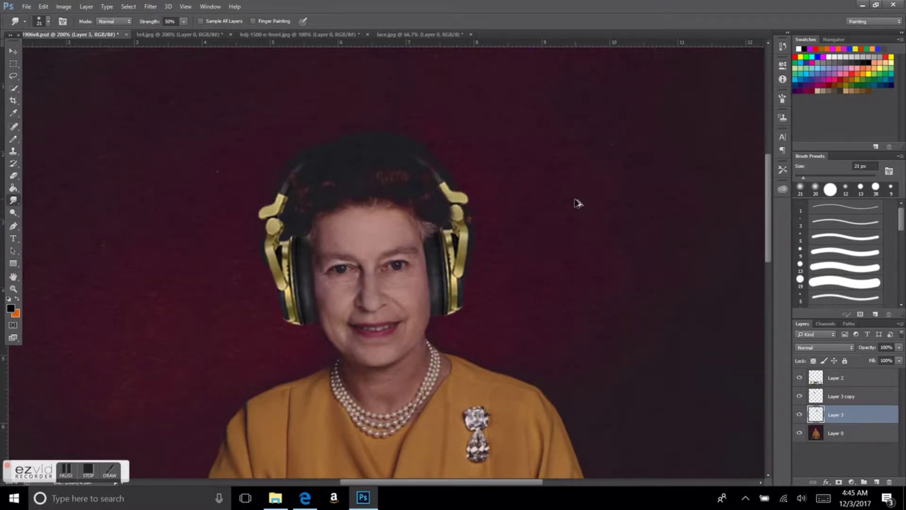
pyautogui.hotkey('alt', ']')
pyautogui.press('e')
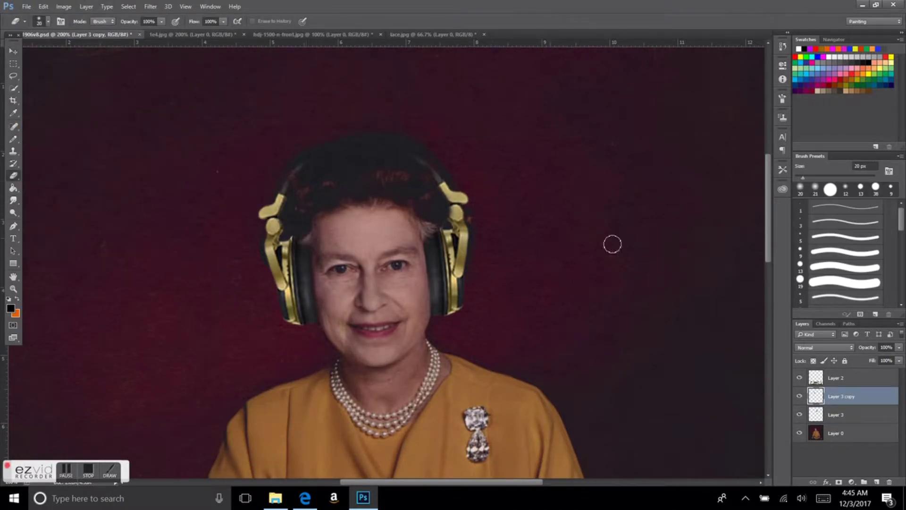
pyautogui.scroll(-1, 293, 212)
pyautogui.scroll(1, 289, 238)
pyautogui.scroll(1, 355, 226)
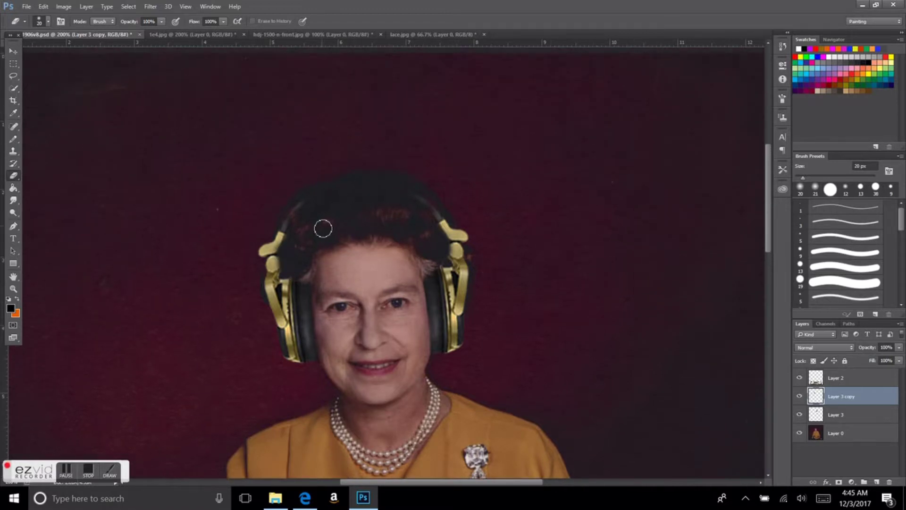
pyautogui.press('v')
pyautogui.hotkey('ctrl', '-')
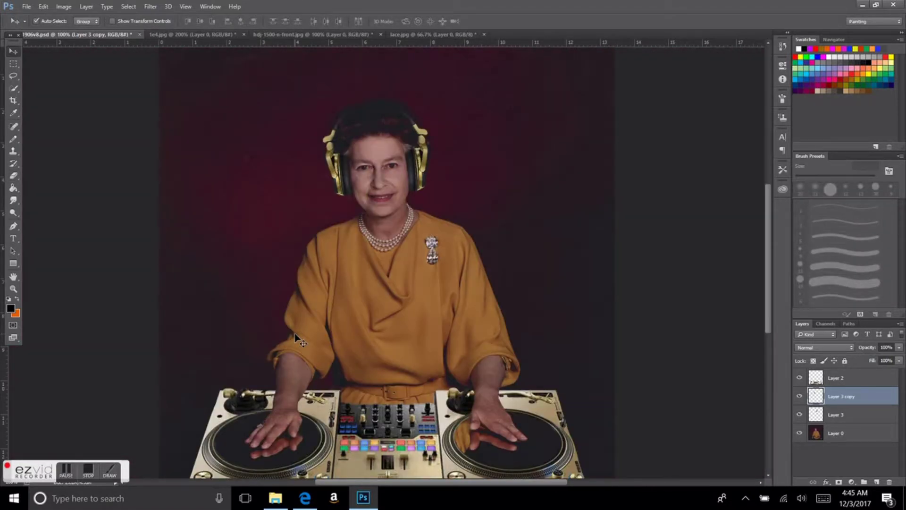
# - Reduce the headphones' colour saturation slightly
pyautogui.click(64, 6)
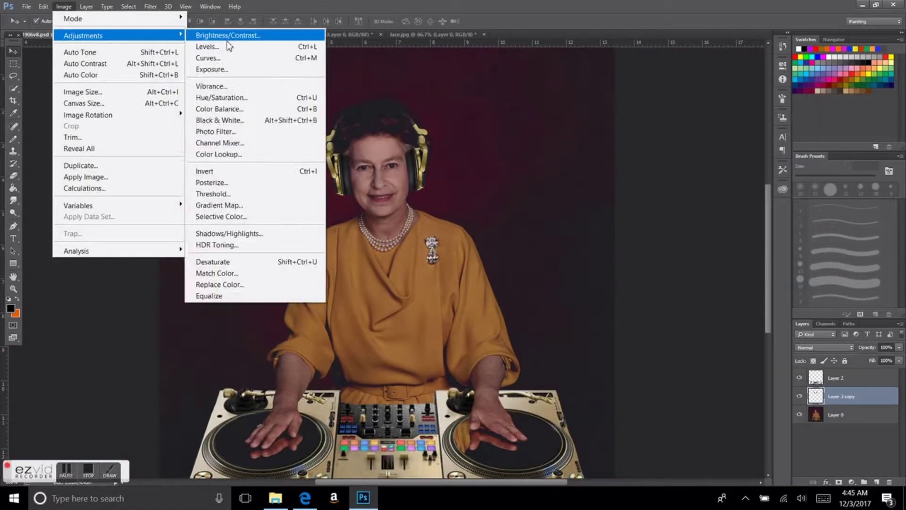
pyautogui.click(222, 99)
pyautogui.moveTo(677, 258); pyautogui.dragTo(674, 259)
pyautogui.click(781, 185)
# - Darken the headphones slightly with Brightness/Contrast at Brightness -8
pyautogui.hotkey('alt', 'i')
pyautogui.press('j')
pyautogui.press('c')
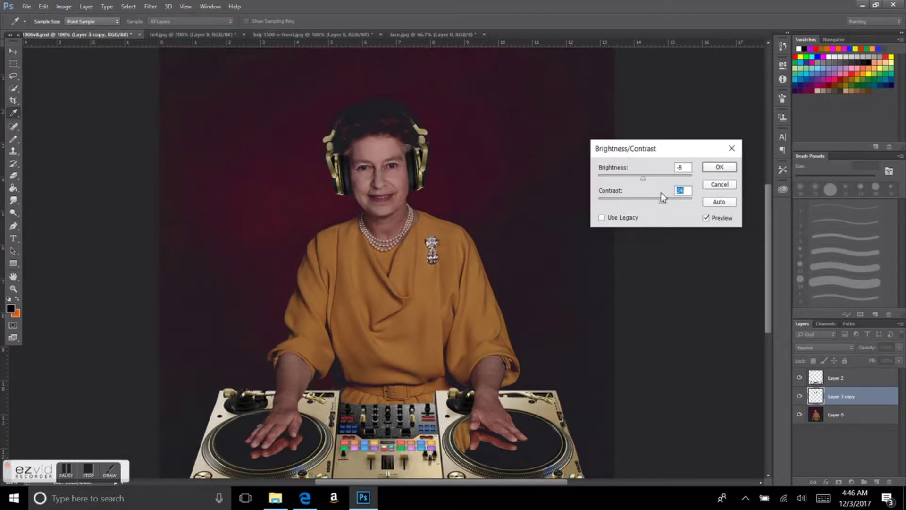
pyautogui.press('Return')
pyautogui.press('v')
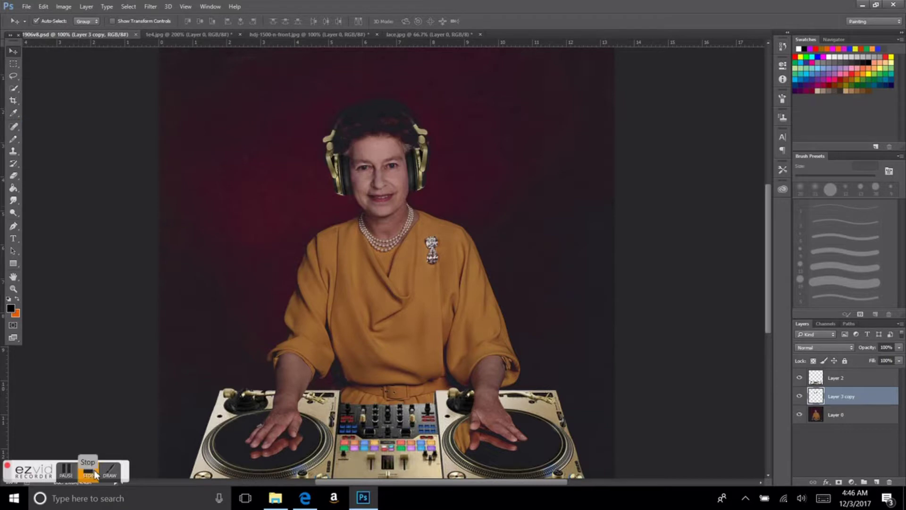
pyautogui.hotkey('ctrl', '+')
pyautogui.hotkey('ctrl', '+')
pyautogui.scroll(-5, 158, 386)
# - Quick-select a reflected fingertip on Layer 0, copy it to a new layer and move it
pyautogui.click(158, 386)
pyautogui.press('w')
pyautogui.click(152, 383)
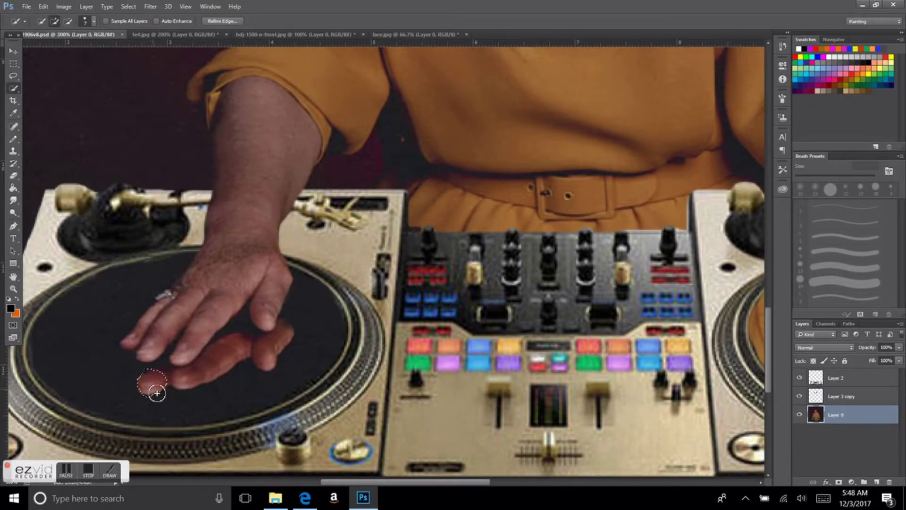
pyautogui.hotkey('ctrl', 'j')
pyautogui.hotkey('ctrl', 't')
pyautogui.moveTo(578, 113)
pyautogui.mouseDown()
pyautogui.moveTo(540, 327)
pyautogui.moveTo(494, 316)
pyautogui.mouseUp()
pyautogui.press('Return')
pyautogui.hotkey('ctrl', '-')
# - Flip the fingertip vertically and rotate it into the right hand's reflection
pyautogui.hotkey('ctrl', 't')
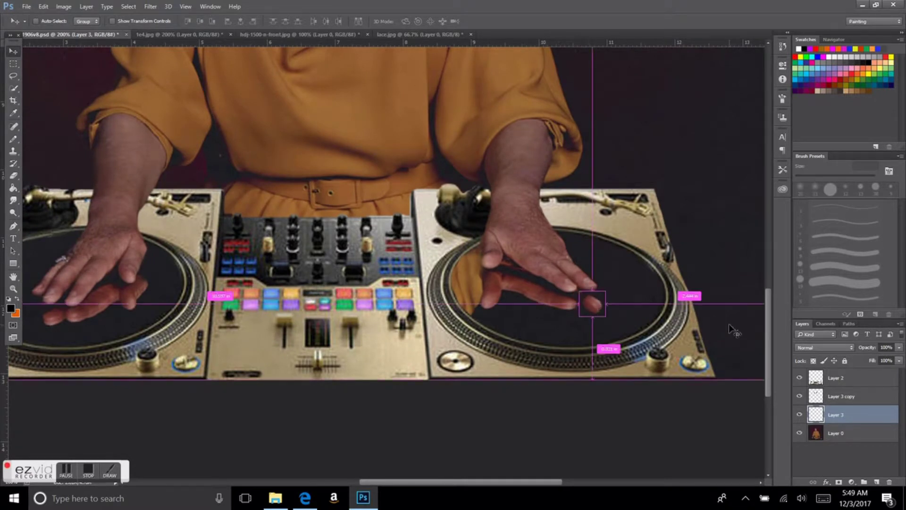
pyautogui.rightClick(587, 304)
pyautogui.click(618, 433)
pyautogui.moveTo(613, 326); pyautogui.dragTo(645, 320)
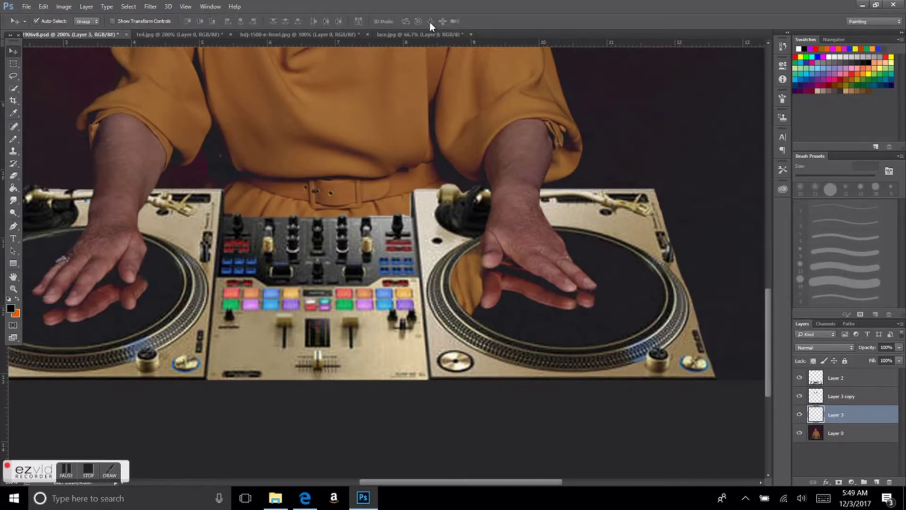
pyautogui.hotkey('ctrl', '+')
pyautogui.press('e')
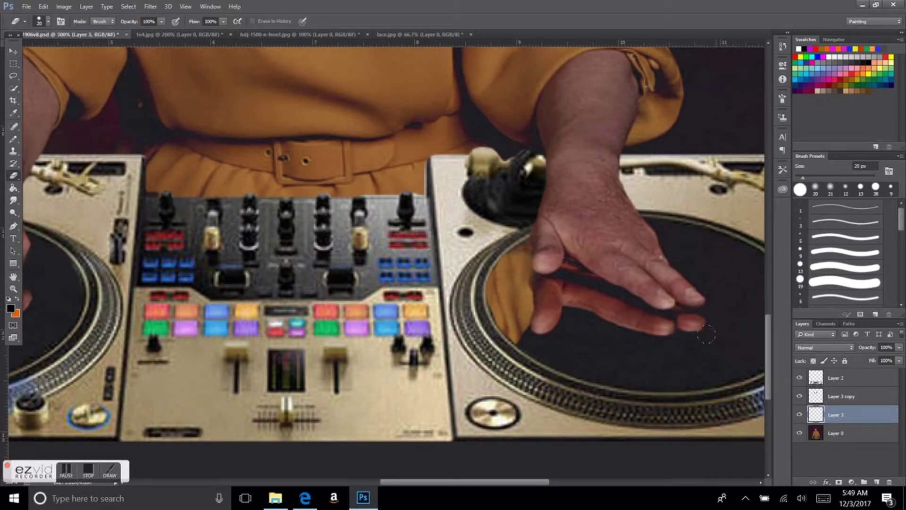
pyautogui.press('v')
pyautogui.hotkey('ctrl', '-')
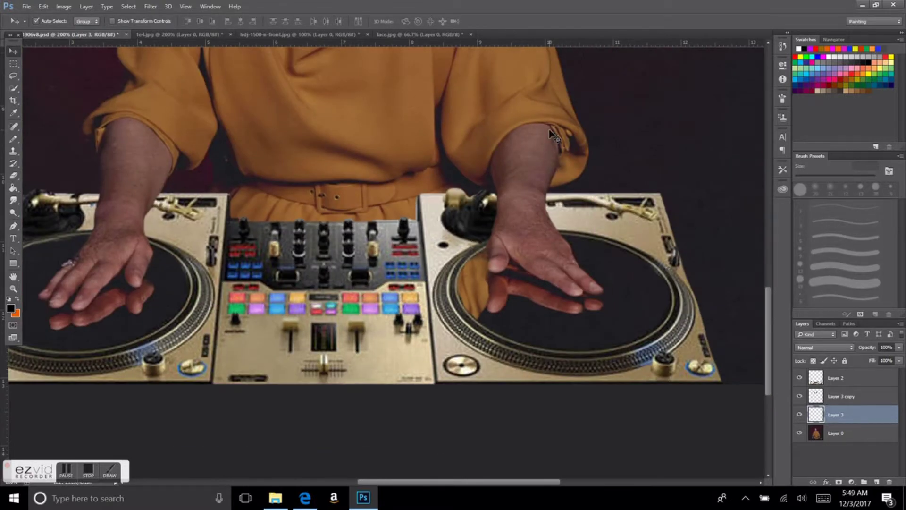
pyautogui.scroll(2, 548, 129)
pyautogui.rightClick(835, 415)
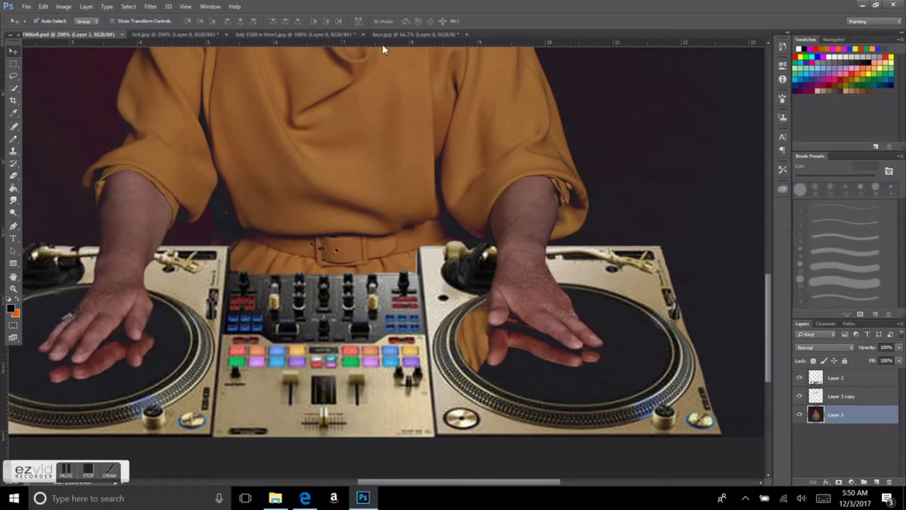
# - In the lace.jpg cassette photo, quick-select the gold cassette's left edge
pyautogui.click(415, 34)
pyautogui.press('w')
pyautogui.click(94, 21)
pyautogui.moveTo(326, 226)
pyautogui.mouseDown()
pyautogui.moveTo(376, 396)
pyautogui.moveTo(464, 357)
pyautogui.mouseUp()
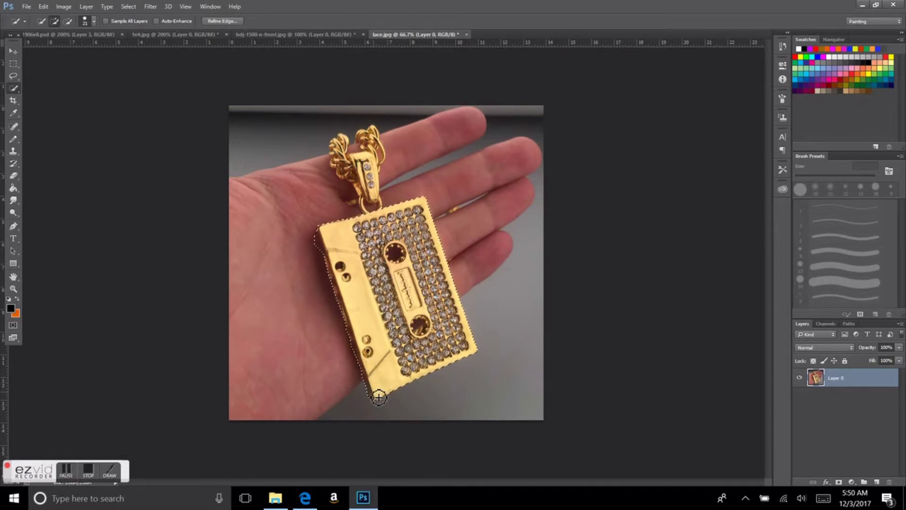
# - Copy the cassette with its bail into 1906v8.psd and scale it down onto her chest
pyautogui.click(366, 194)
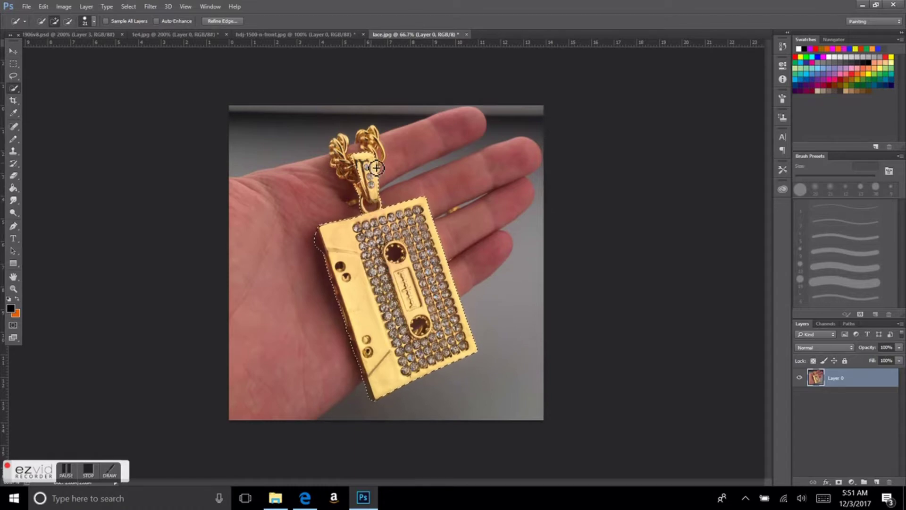
pyautogui.hotkey('ctrl', 'c')
pyautogui.hotkey('ctrl', 'Tab')
pyautogui.hotkey('ctrl', 'v')
pyautogui.hotkey('ctrl', 't')
pyautogui.moveTo(493, 167)
pyautogui.mouseDown()
pyautogui.moveTo(501, 160)
pyautogui.moveTo(506, 197)
pyautogui.moveTo(462, 227)
pyautogui.mouseUp()
pyautogui.press('Return')
pyautogui.press('e')
pyautogui.hotkey('ctrl', '+')
pyautogui.hotkey('ctrl', '+')
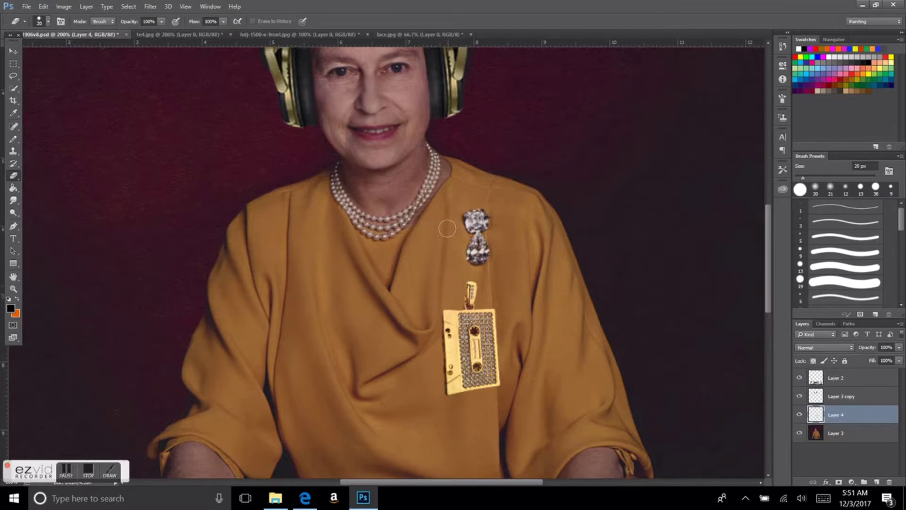
# - Erase the pendant's edges with a 3 px Eraser brush
pyautogui.hotkey('ctrl', '+')
pyautogui.click(39, 21)
pyautogui.write('3')
pyautogui.press('Return')
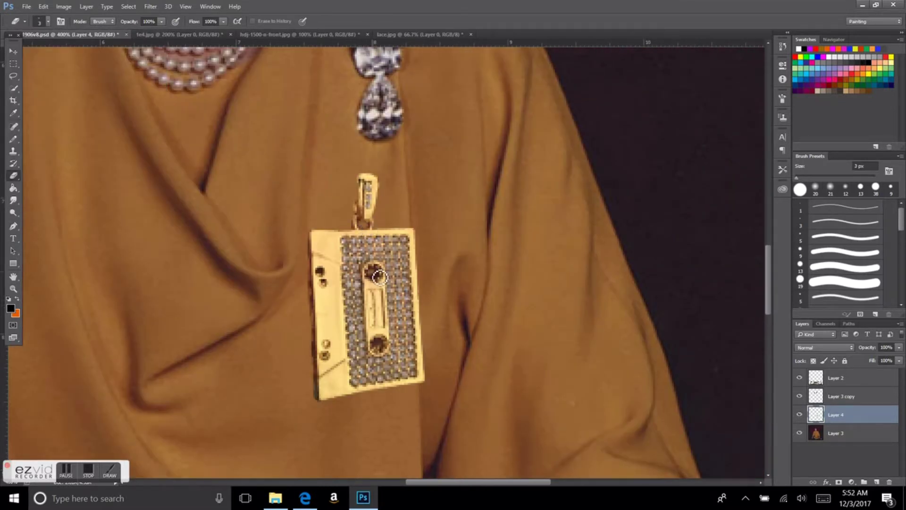
pyautogui.scroll(2, 443, 292)
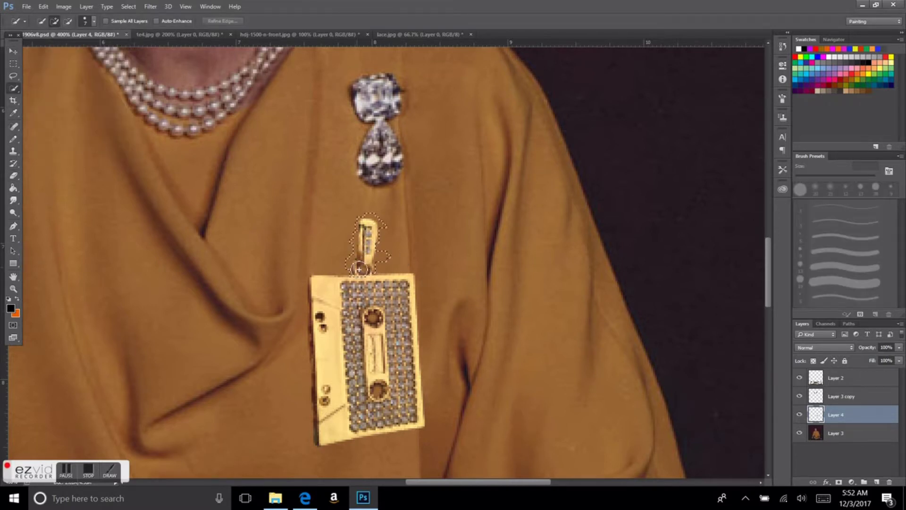
# - Cut the bail, Paste Special in Place onto its own layer, and lower it onto the cassette
pyautogui.click(13, 51)
pyautogui.click(44, 7)
pyautogui.click(57, 76)
pyautogui.press('e')
pyautogui.click(43, 7)
pyautogui.click(269, 119)
pyautogui.press('v')
pyautogui.moveTo(367, 259); pyautogui.dragTo(368, 271)
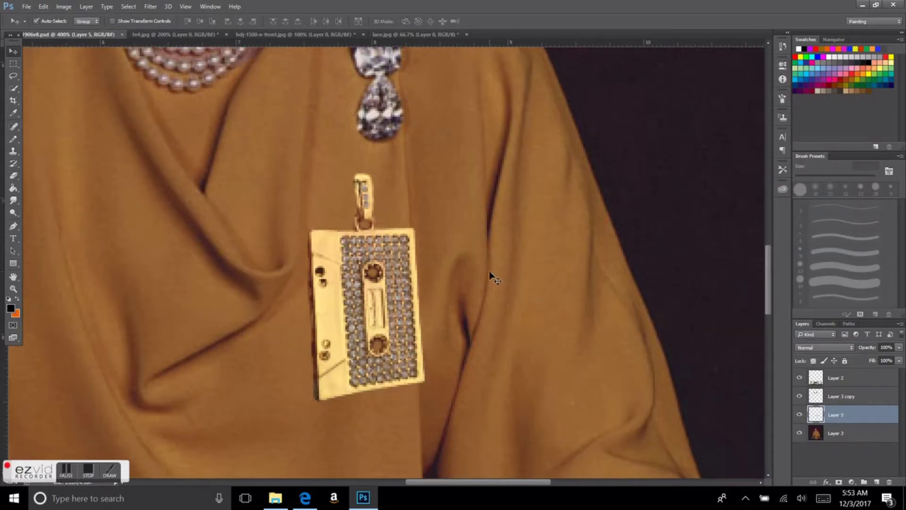
# - Resize and reposition the pendant on her chest
pyautogui.hotkey('ctrl', '-')
pyautogui.hotkey('ctrl', '-')
pyautogui.hotkey('ctrl', 't')
pyautogui.moveTo(384, 203); pyautogui.dragTo(394, 219)
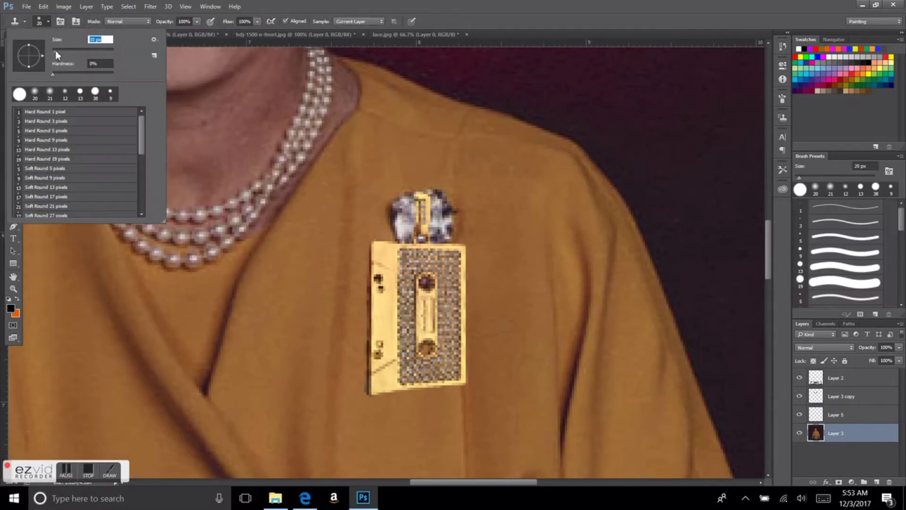
# - Clone Stamp dress fabric over the diamond brooch
pyautogui.moveTo(57, 54); pyautogui.dragTo(54, 49)
pyautogui.moveTo(406, 207)
pyautogui.mouseDown()
pyautogui.moveTo(452, 222)
pyautogui.moveTo(436, 236)
pyautogui.mouseUp()
pyautogui.scroll(-1, 545, 202)
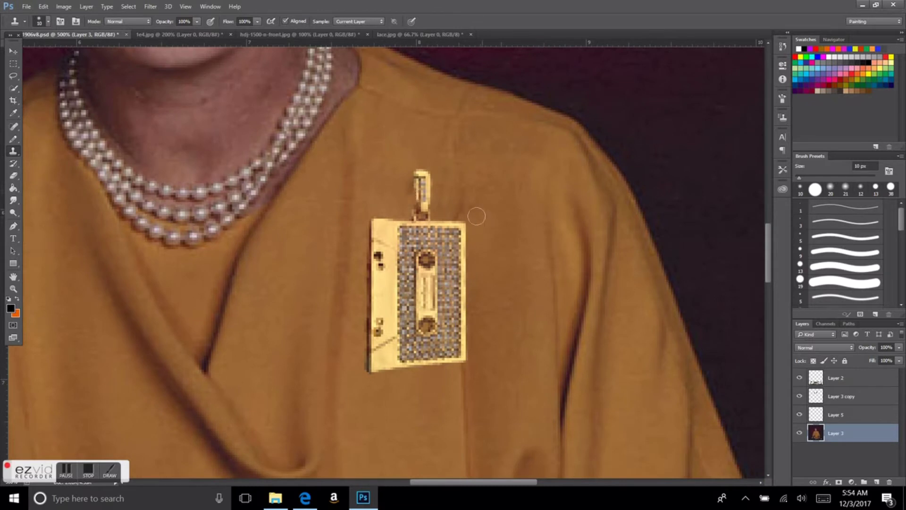
pyautogui.scroll(-1, 495, 227)
pyautogui.scroll(-4, 499, 238)
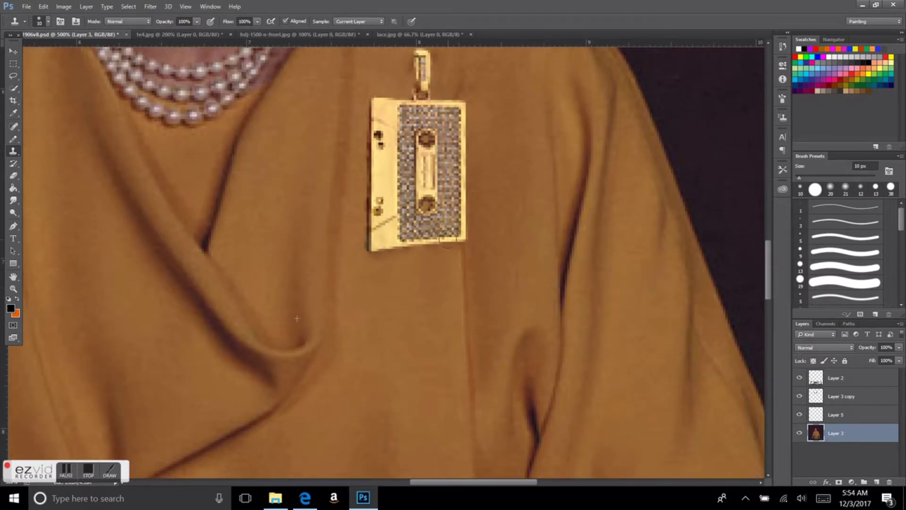
pyautogui.scroll(-5, 451, 297)
pyautogui.scroll(7, 411, 293)
# - Zoom out to the whole image and start a Brightness/Contrast adjustment
pyautogui.hotkey('ctrl', '-')
pyautogui.hotkey('ctrl', '-')
pyautogui.hotkey('ctrl', '-')
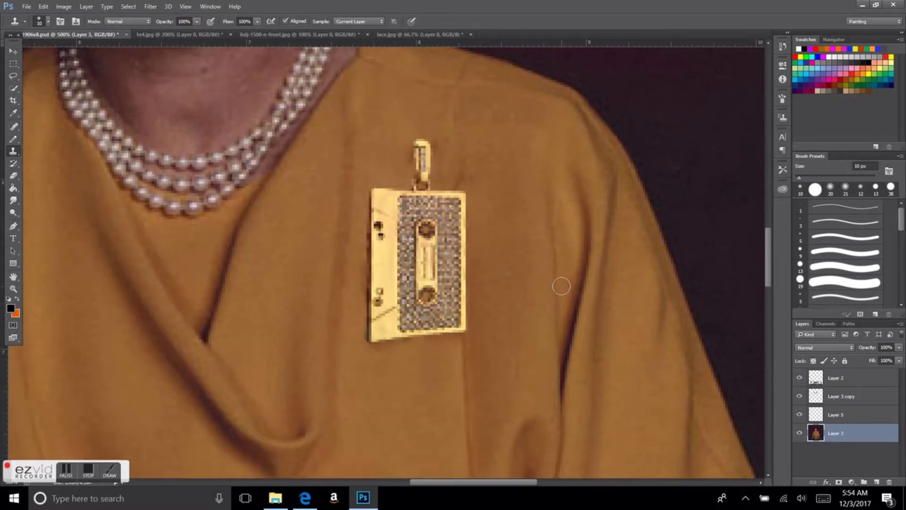
pyautogui.hotkey('ctrl', '-')
pyautogui.hotkey('alt', 'i')
# - Cancel the Brightness/Contrast on the background and select the pendant layer
pyautogui.press('j')
pyautogui.press('c')
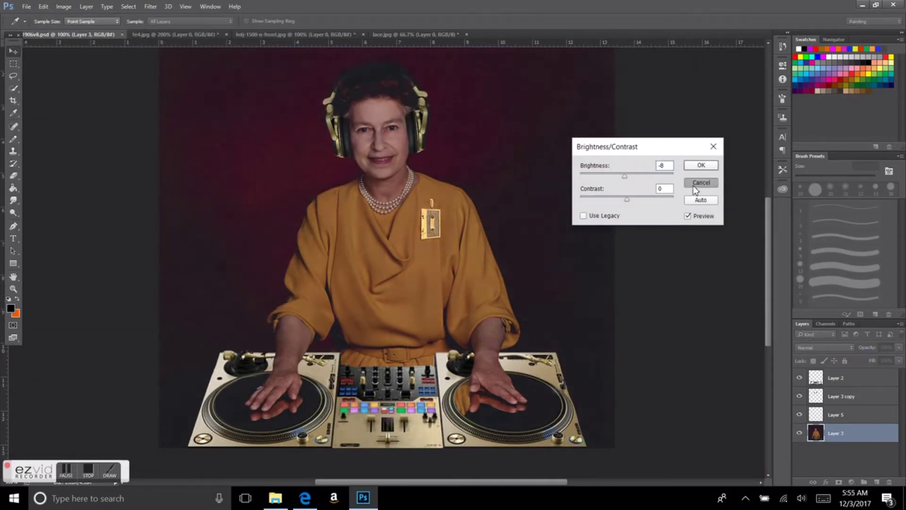
pyautogui.click(693, 183)
pyautogui.press('v')
pyautogui.hotkey('alt', ']')
# - Lower the pendant layer's contrast to -24 with Brightness/Contrast
pyautogui.click(64, 6)
pyautogui.click(204, 36)
pyautogui.moveTo(613, 199); pyautogui.dragTo(605, 200)
pyautogui.press('Return')
pyautogui.press('v')
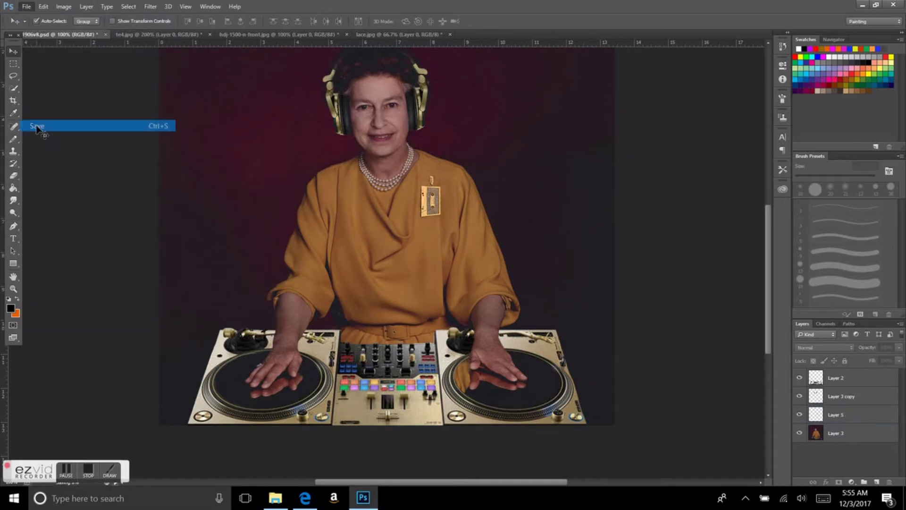
pyautogui.scroll(3, 681, 256)
pyautogui.scroll(1, 369, 207)
pyautogui.scroll(1, 368, 207)
# - Set up a 3 px Eraser on the headphones layer
pyautogui.hotkey('alt', ']')
pyautogui.press('e')
pyautogui.click(47, 22)
pyautogui.write('3')
pyautogui.press('Return')
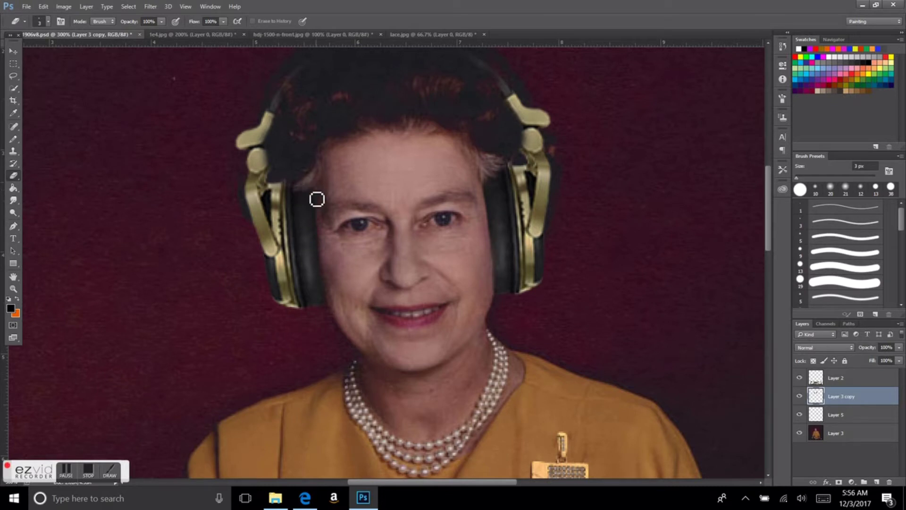
# - Erase the headphone band's edges along her hair on Layer 3 copy
pyautogui.scroll(1, 605, 216)
pyautogui.scroll(1, 641, 251)
pyautogui.scroll(1, 641, 250)
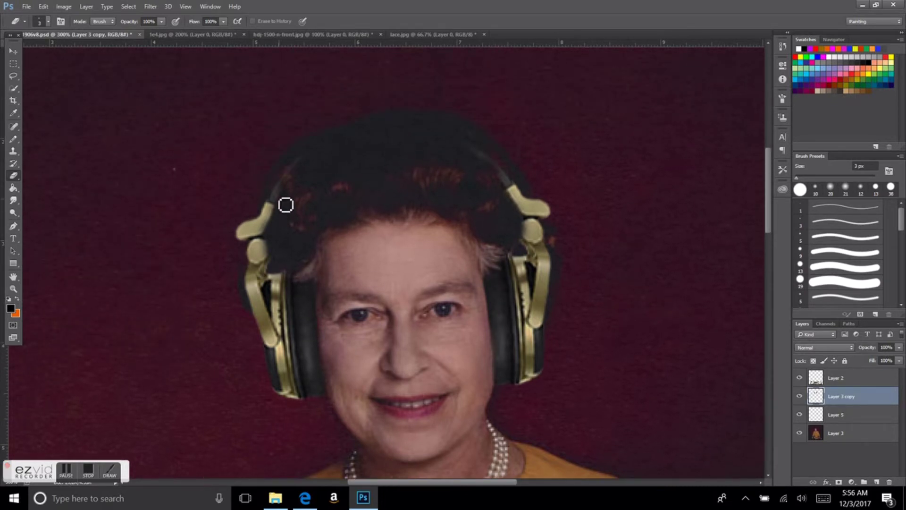
pyautogui.scroll(1, 544, 262)
pyautogui.scroll(-1, 497, 261)
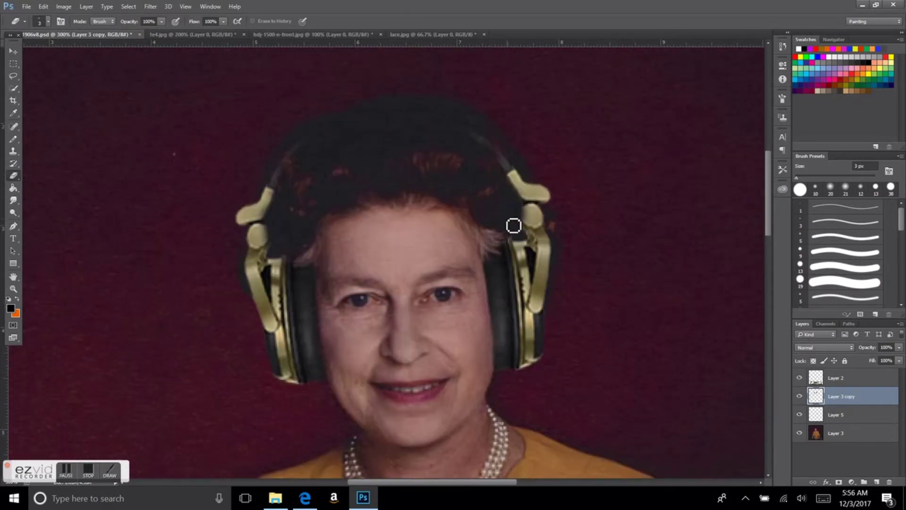
pyautogui.scroll(1, 676, 264)
pyautogui.scroll(-2, 463, 215)
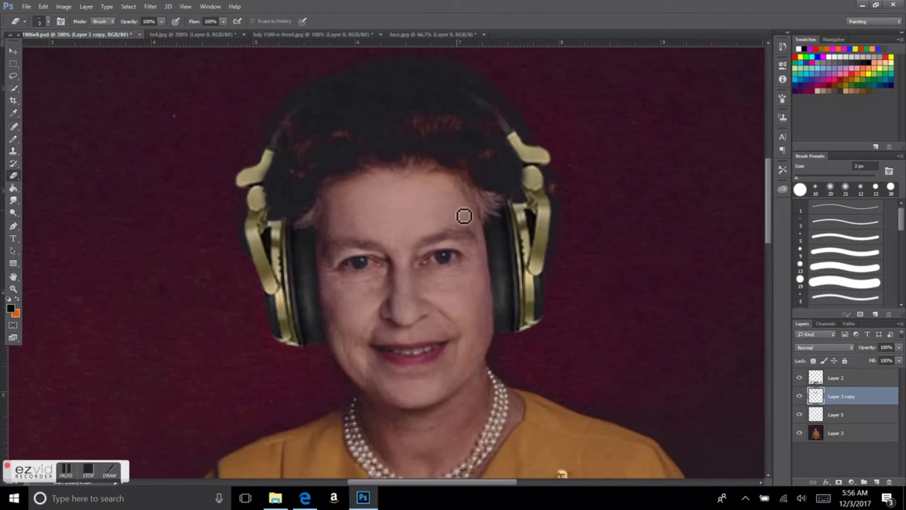
pyautogui.scroll(-1, 665, 268)
# - Clone Stamp the background photo around her head, then view the whole portrait
pyautogui.press('s')
pyautogui.hotkey('alt', '[')
pyautogui.hotkey('alt', '[')
pyautogui.scroll(1, 630, 203)
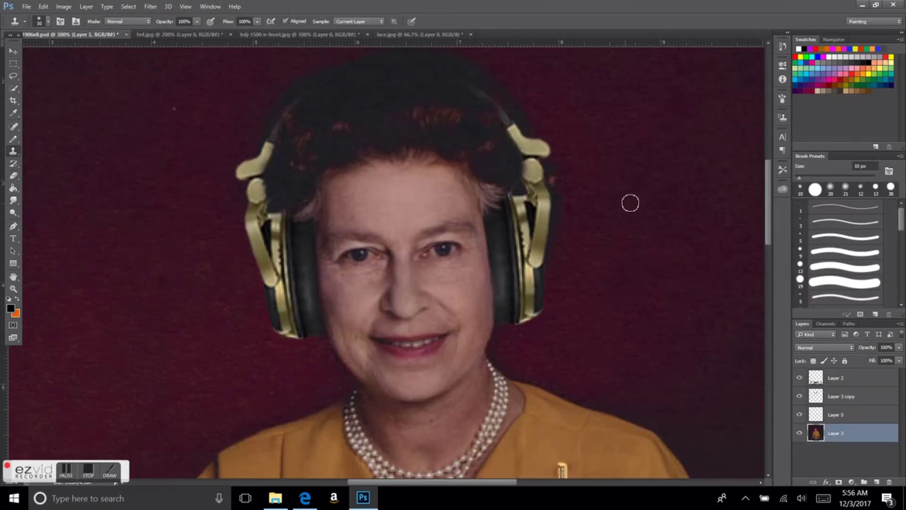
pyautogui.scroll(1, 571, 202)
pyautogui.scroll(-1, 587, 212)
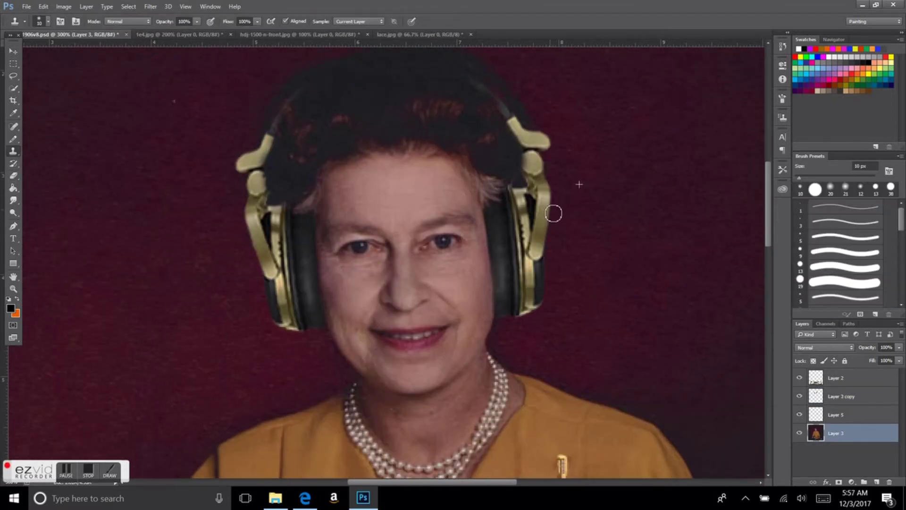
pyautogui.scroll(1, 551, 208)
pyautogui.hotkey('ctrl', '-')
pyautogui.hotkey('ctrl', '-')
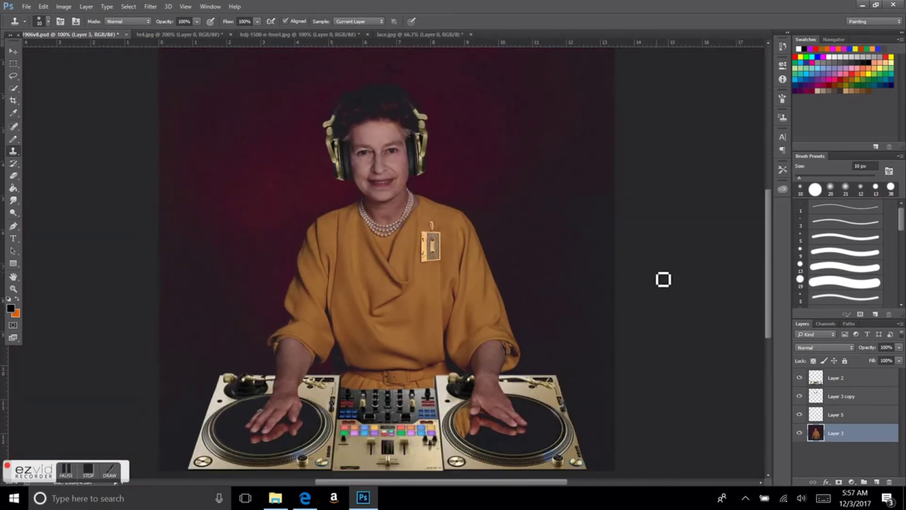
# - Zoom in on the cassette pendant and select its layer
pyautogui.press('v')
pyautogui.hotkey('ctrl', '+')
pyautogui.hotkey('ctrl', '+')
pyautogui.hotkey('alt', ']')
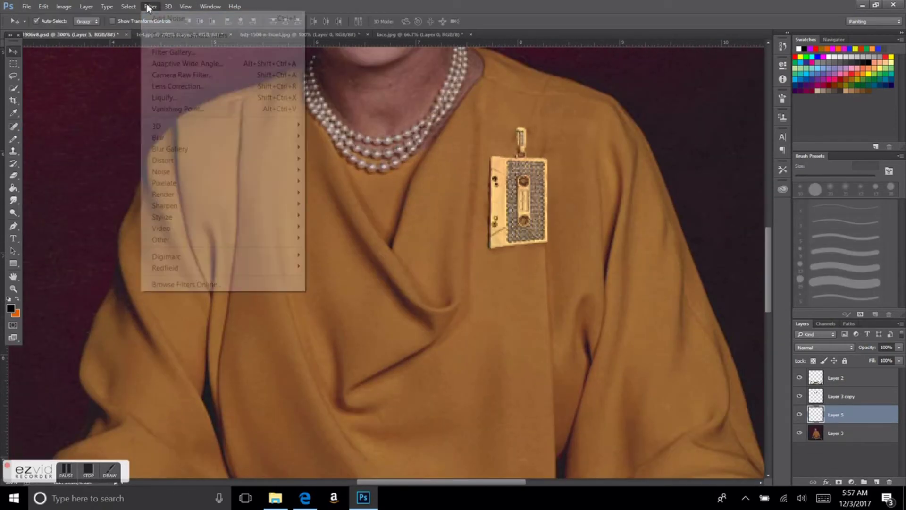